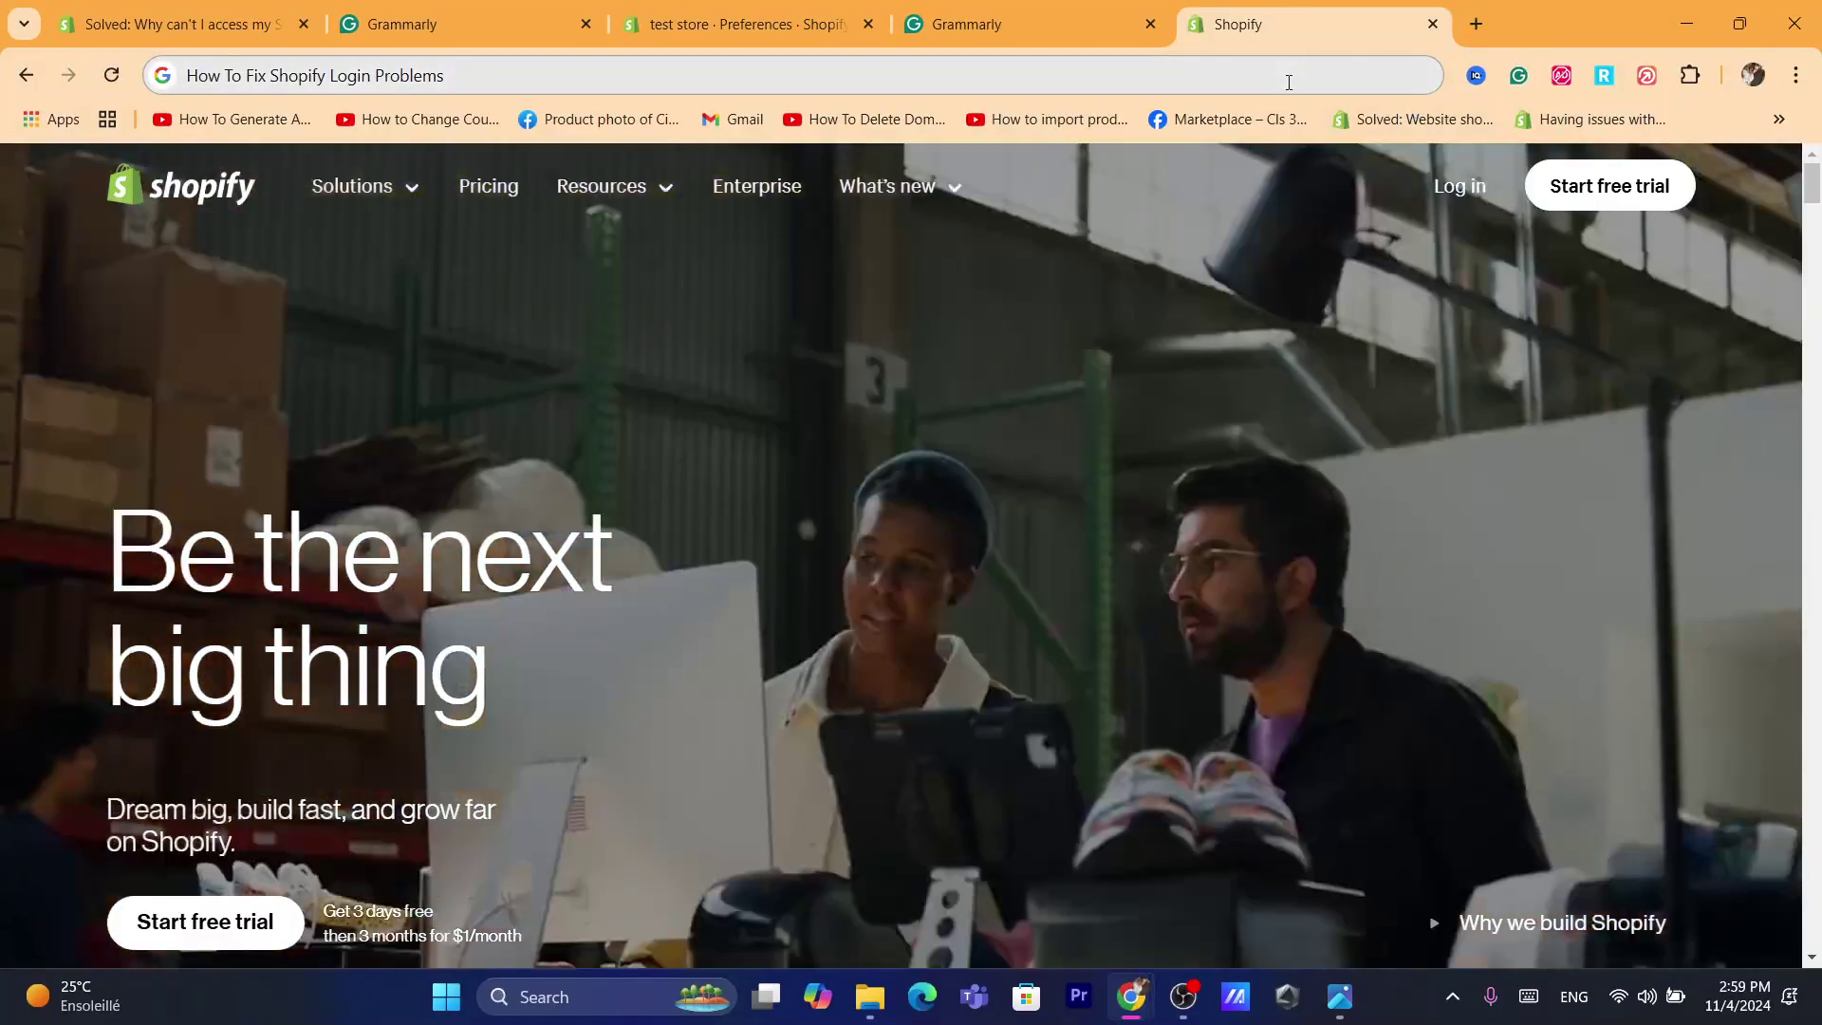
Step: Look over the fix steps in the Grammarly document, then dismiss the address-bar suggestions
{"action": "left_click", "coordinate": [966, 12]}
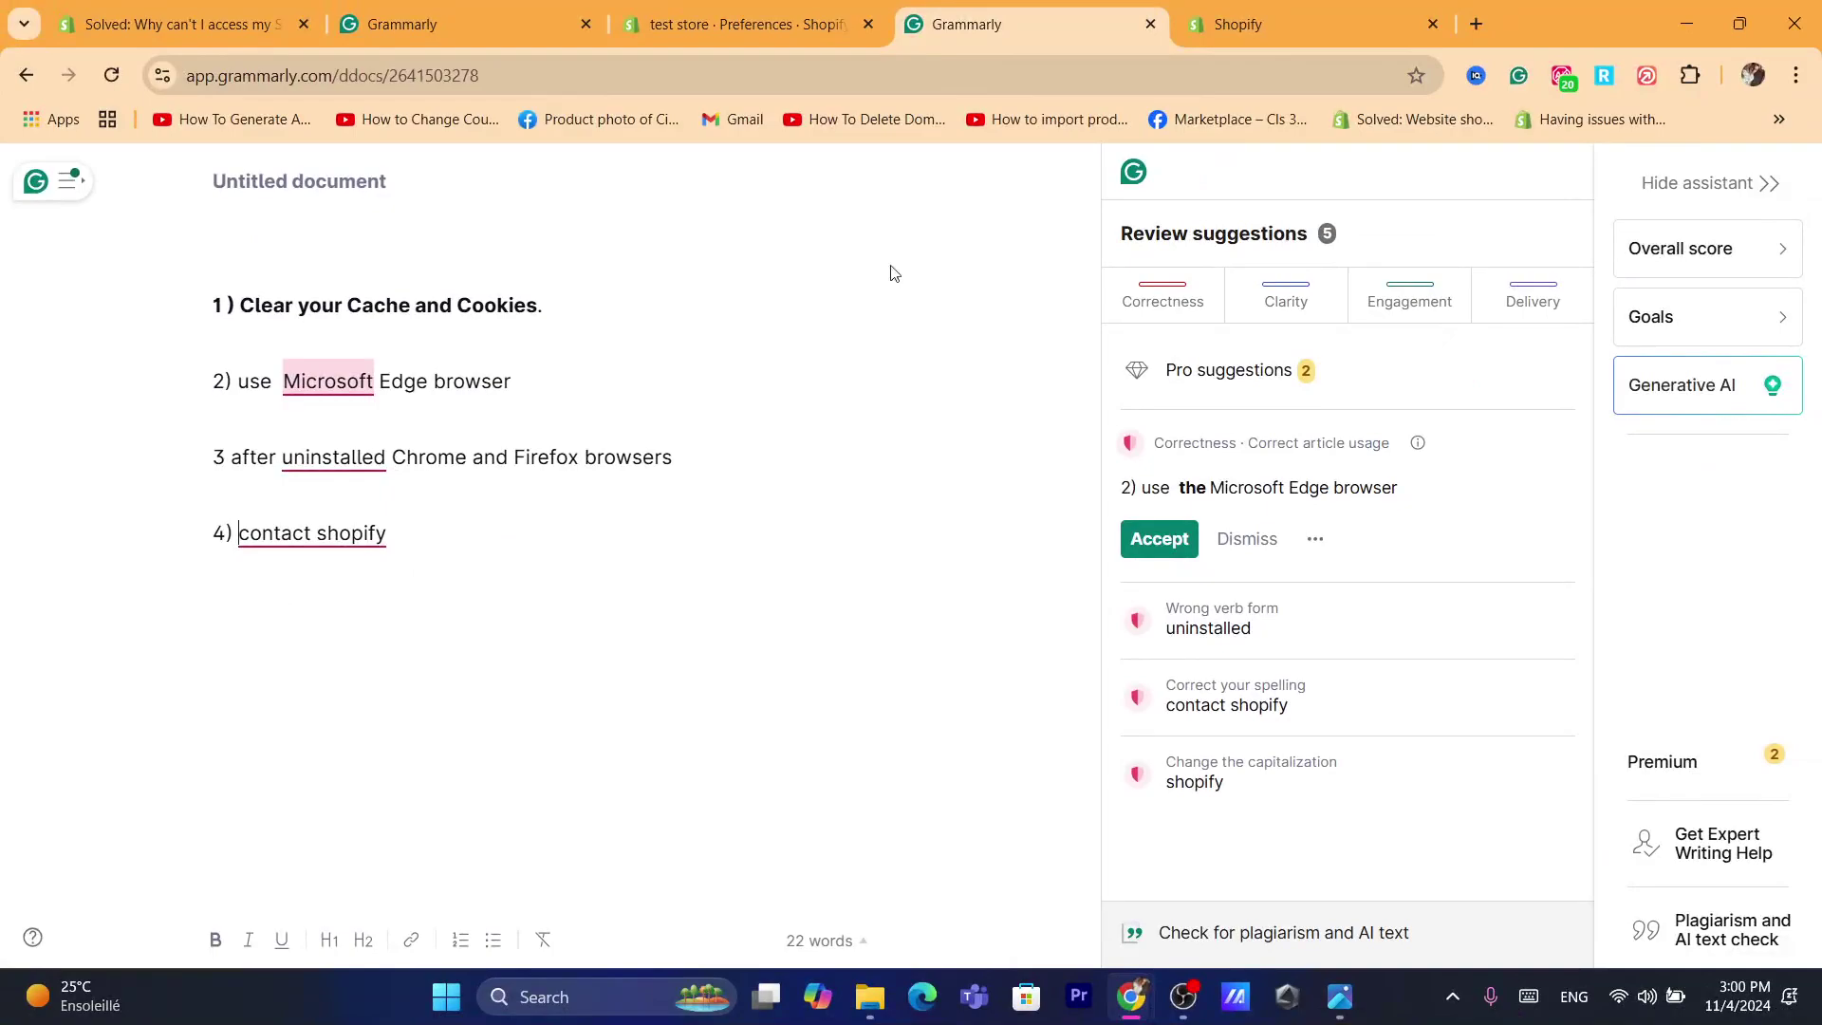
{"action": "left_click", "coordinate": [891, 75]}
{"action": "type", "text": "s"}
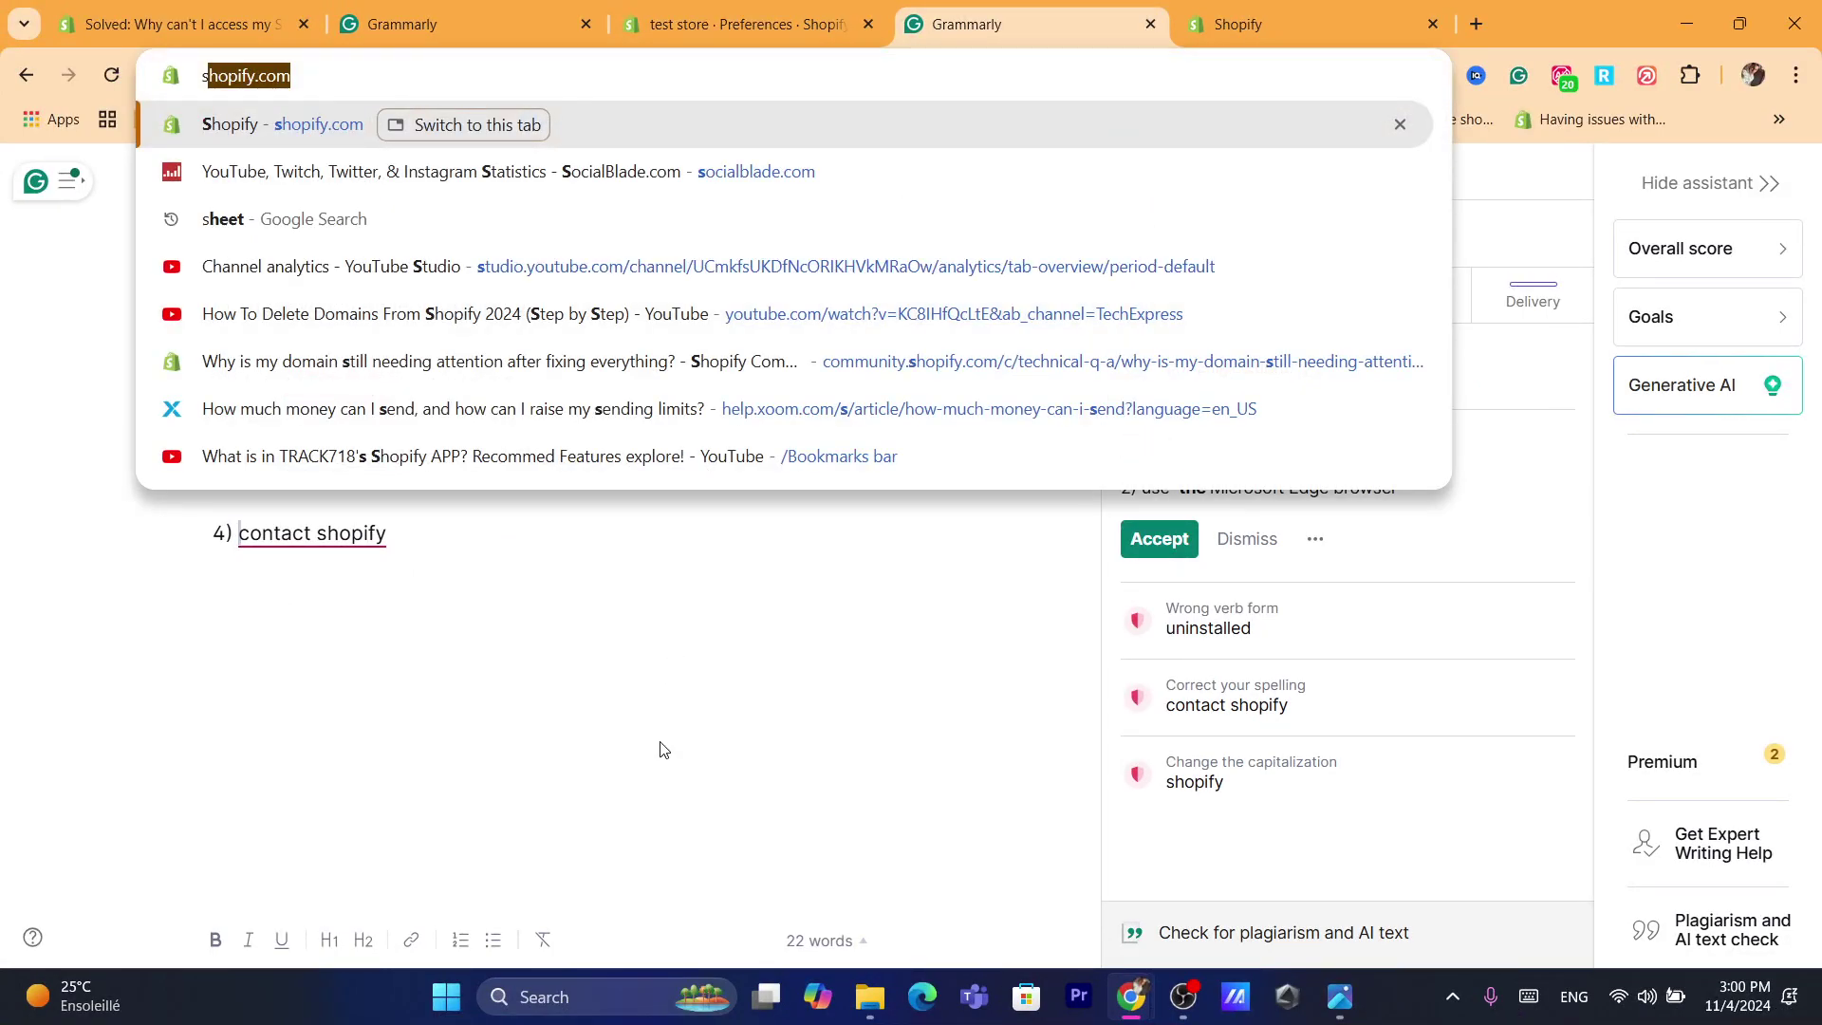
{"action": "left_click", "coordinate": [661, 749]}
Step: From the Shopify tab, open Chrome's Privacy and security Delete browsing data dialog
{"action": "left_click", "coordinate": [1300, 23]}
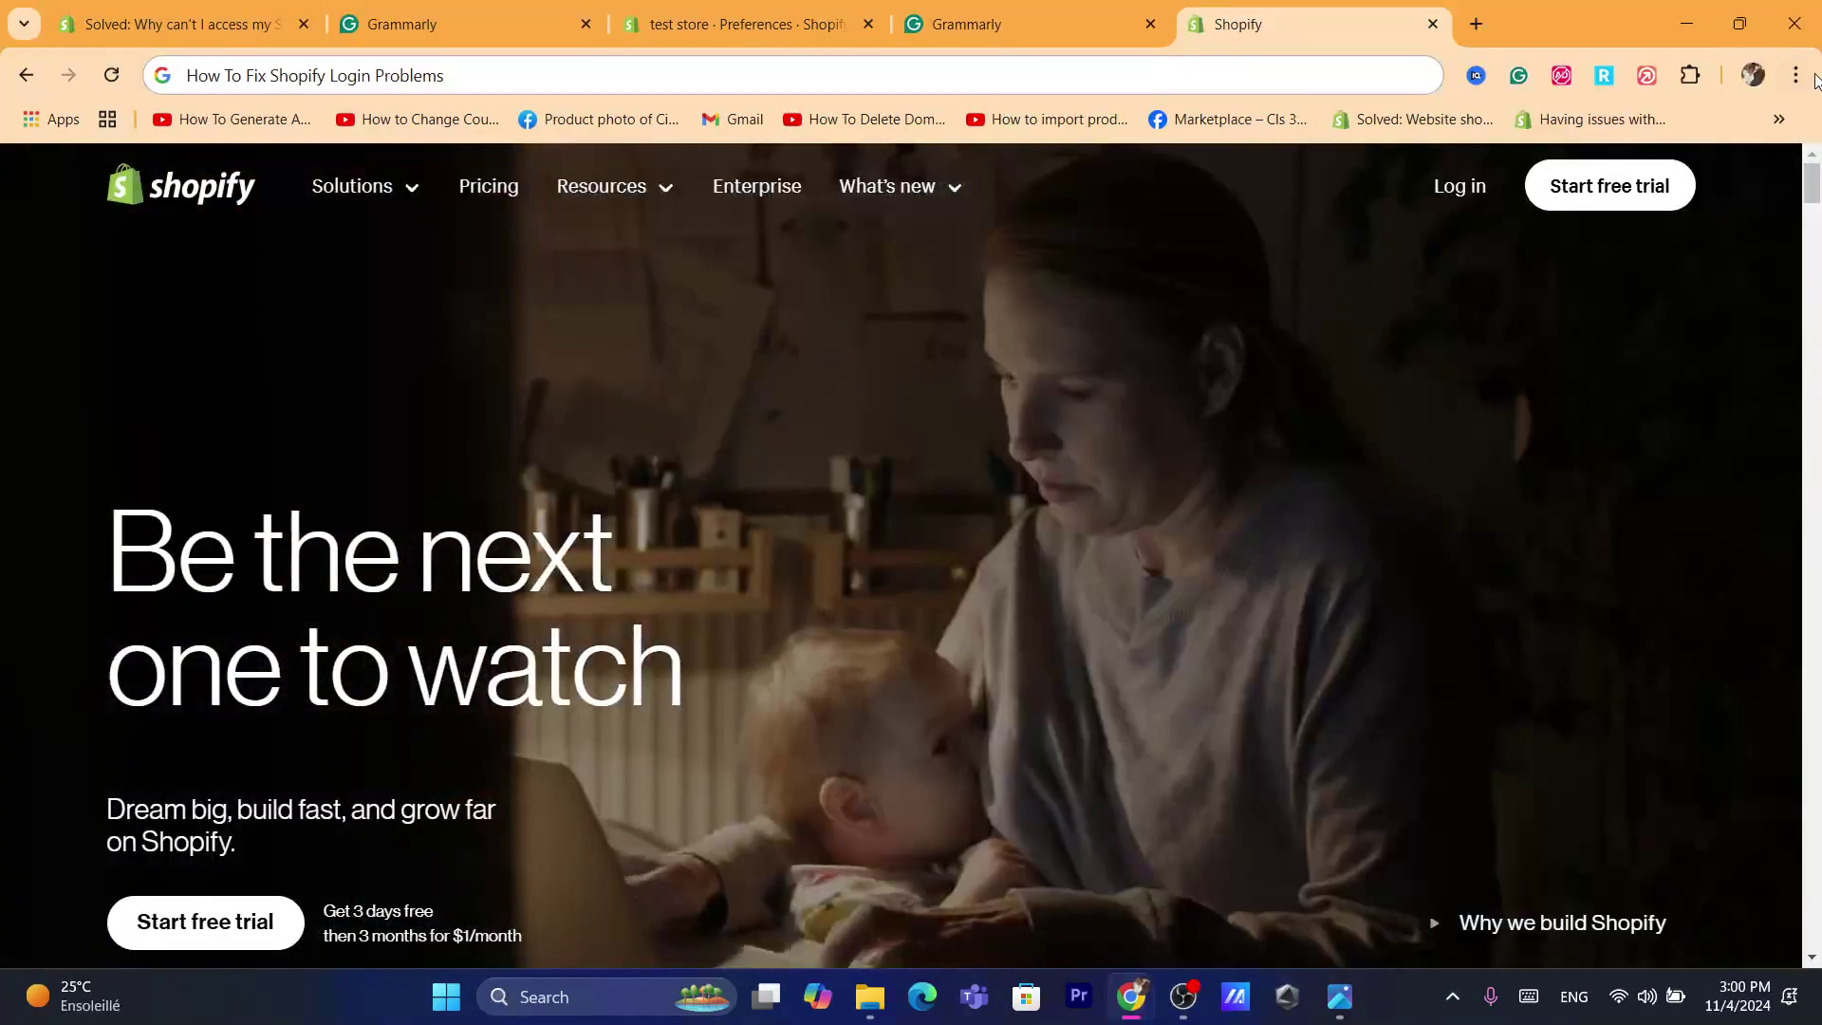
{"action": "left_click", "coordinate": [1796, 76]}
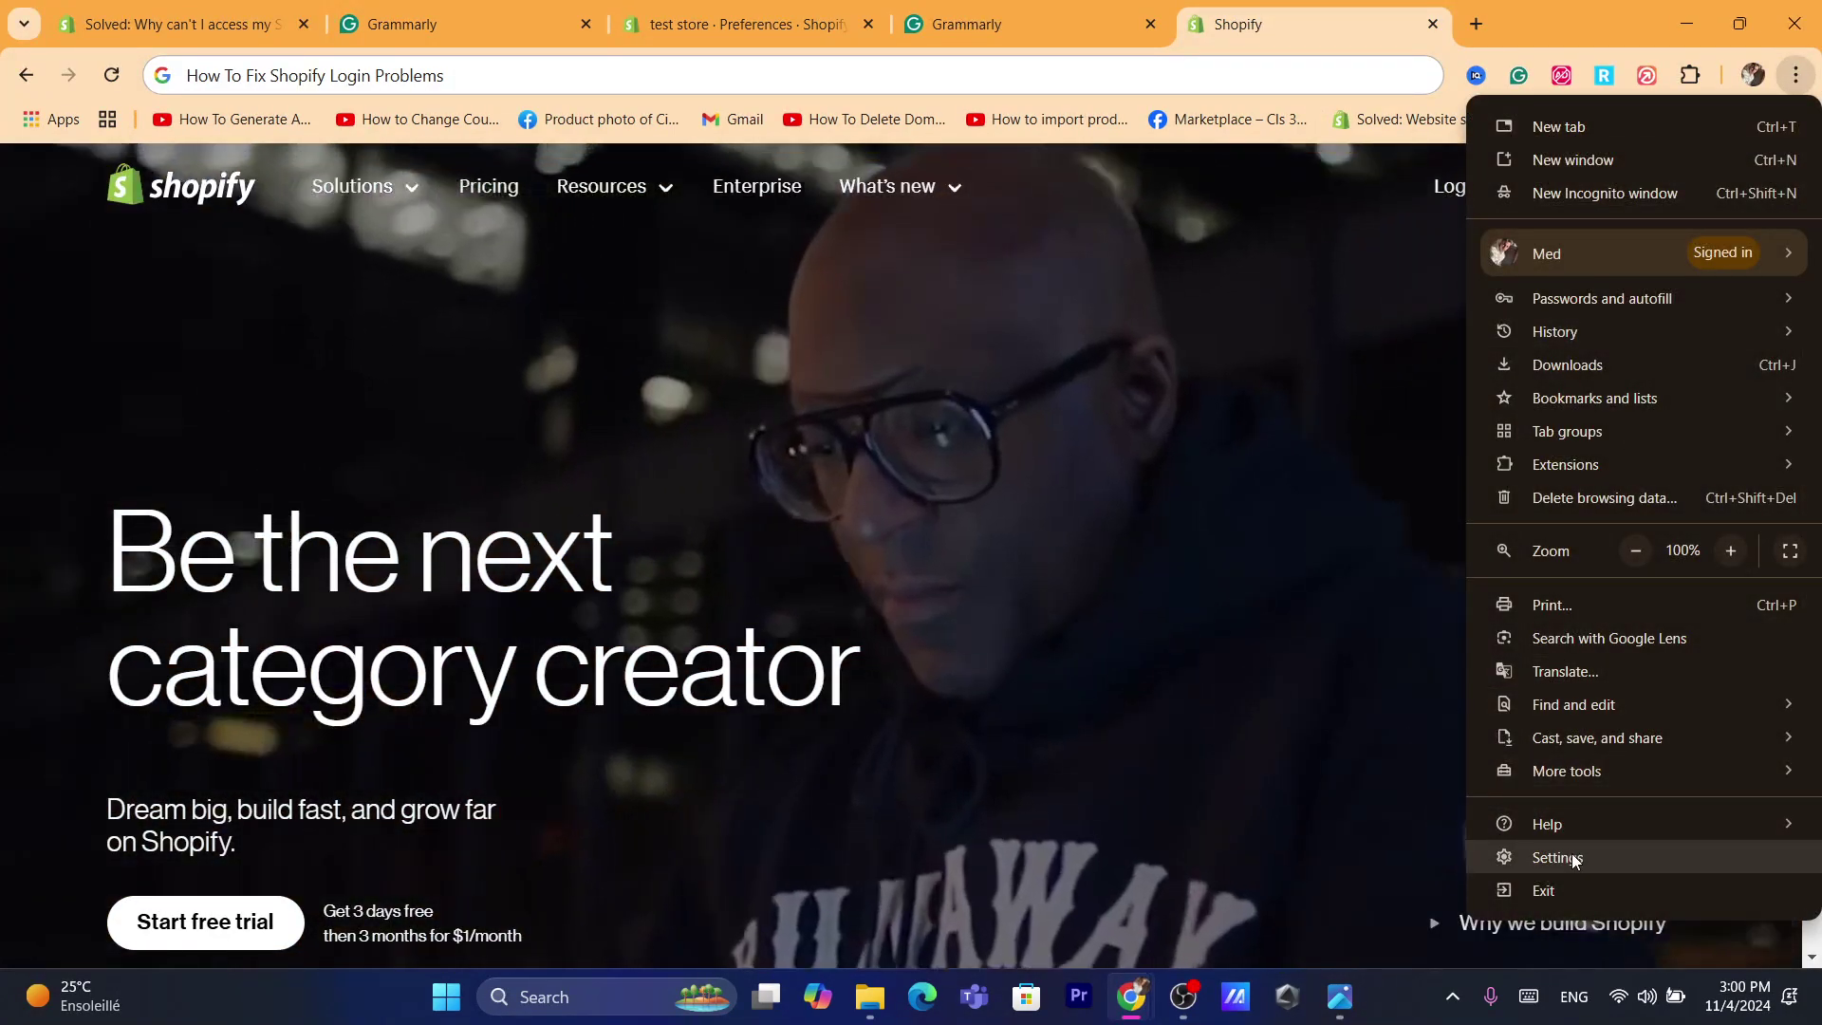
{"action": "left_click", "coordinate": [1556, 857]}
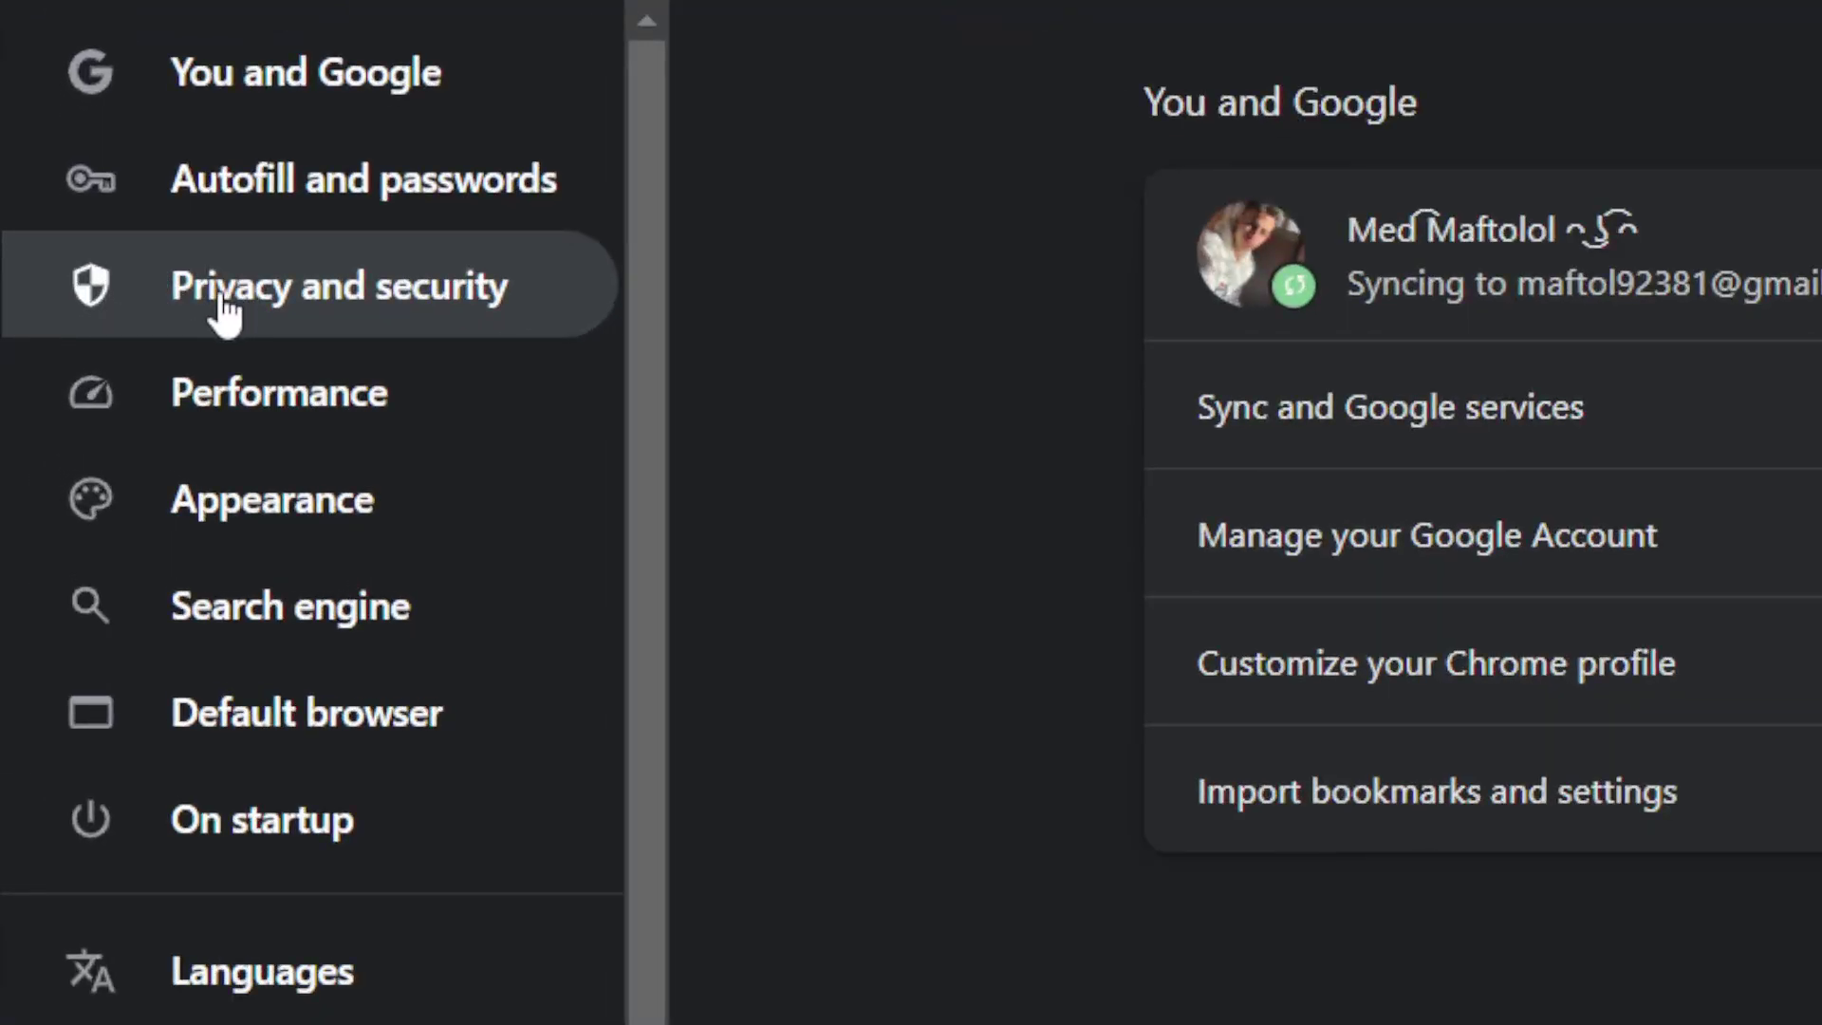
{"action": "left_click", "coordinate": [225, 313]}
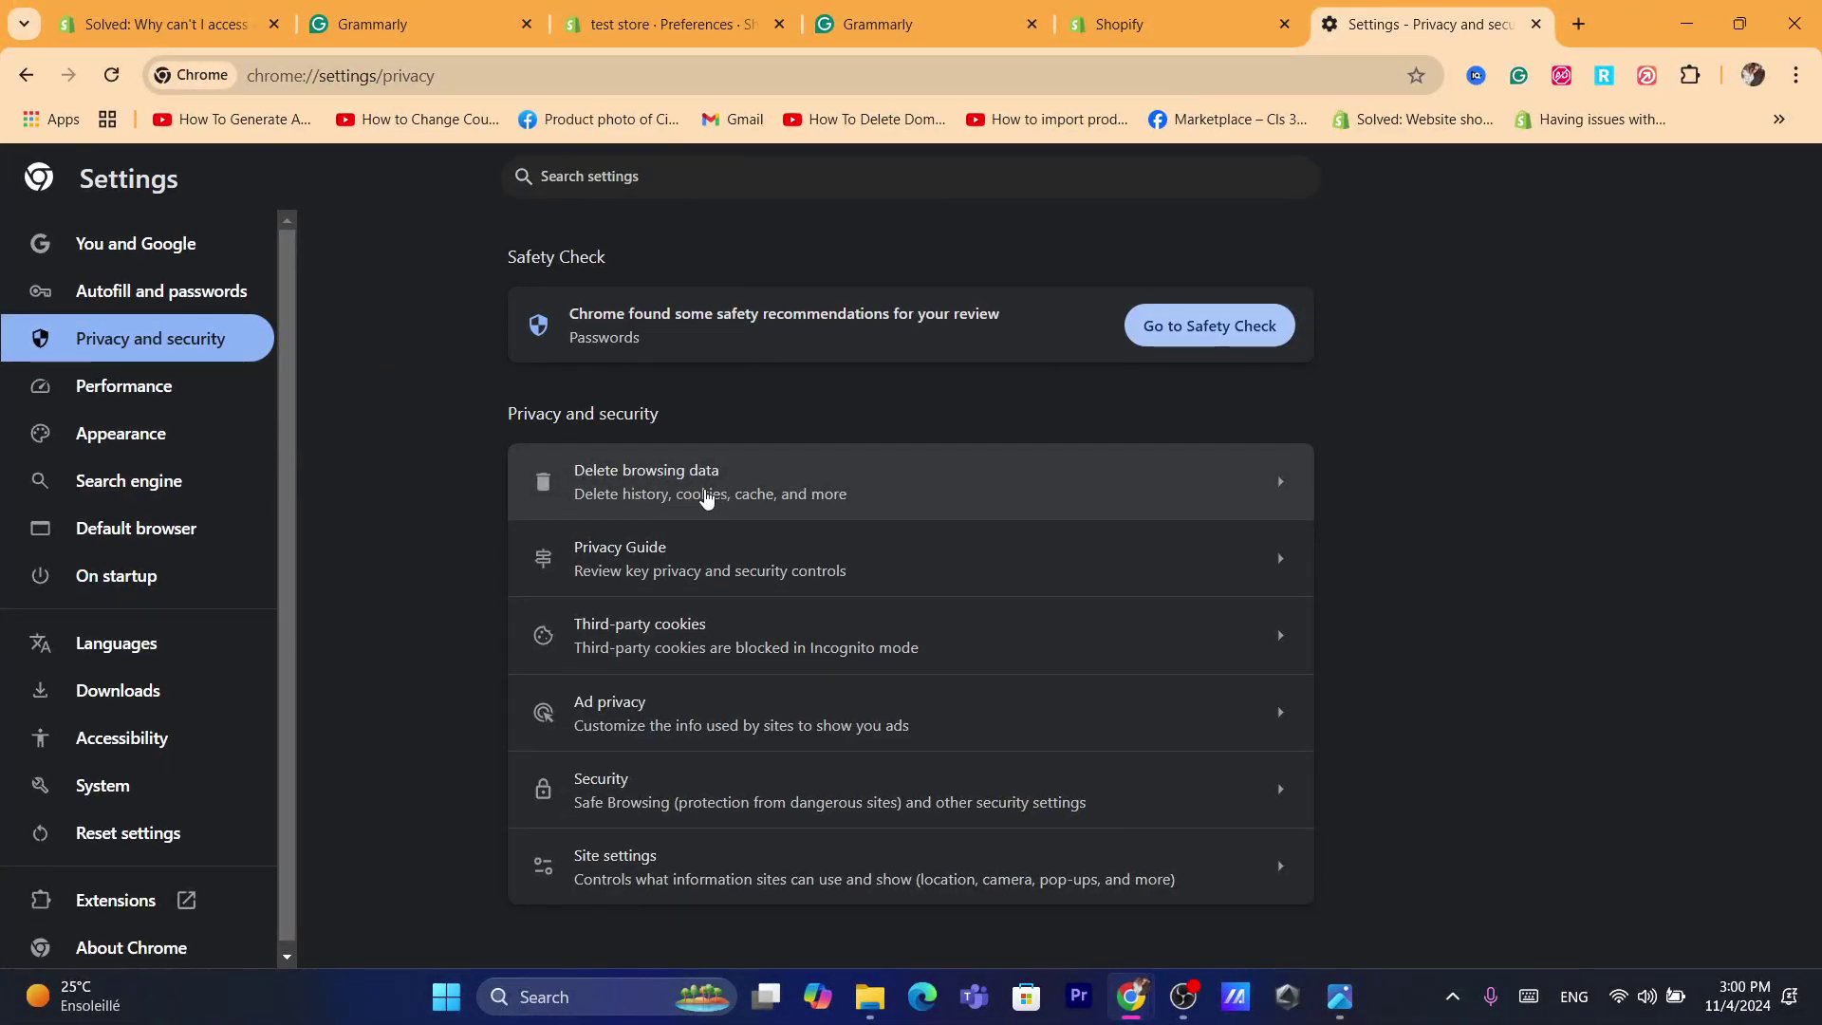
{"action": "left_click", "coordinate": [682, 502]}
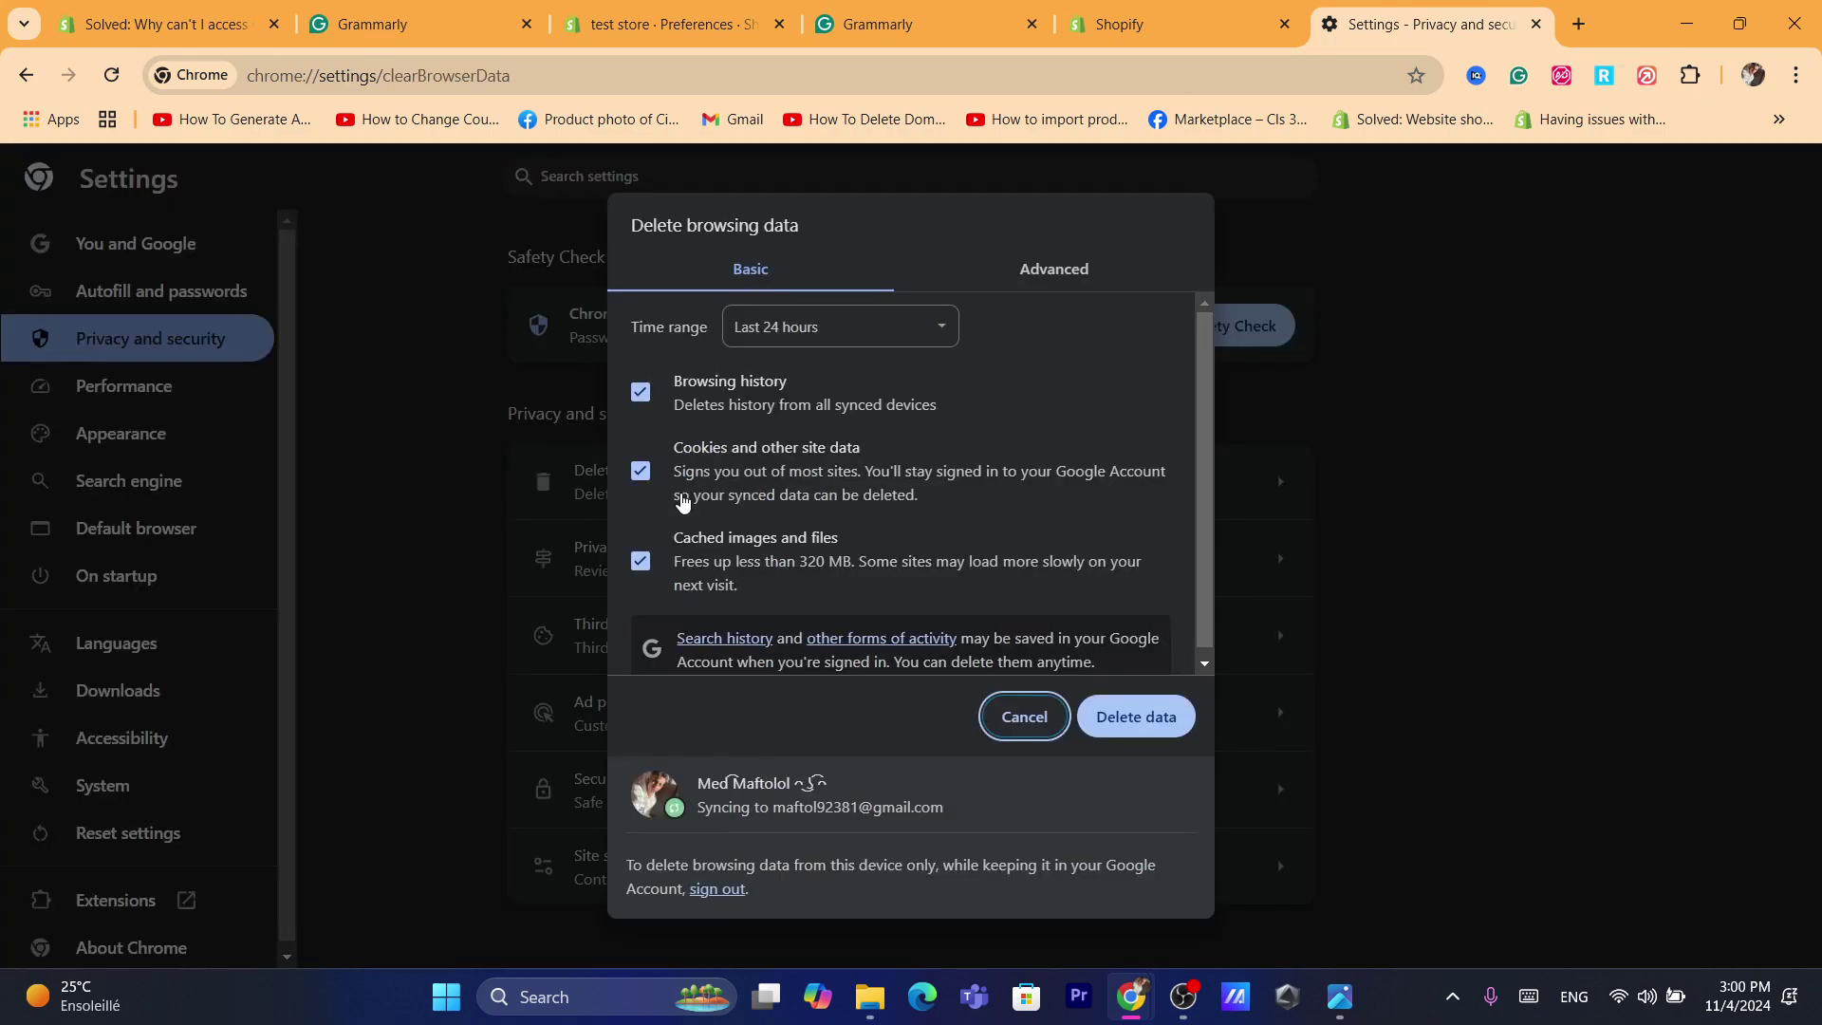
Step: Set the time range to Last 7 days and uncheck Cached images and files
{"action": "left_click", "coordinate": [821, 76]}
{"action": "type", "text": "s"}
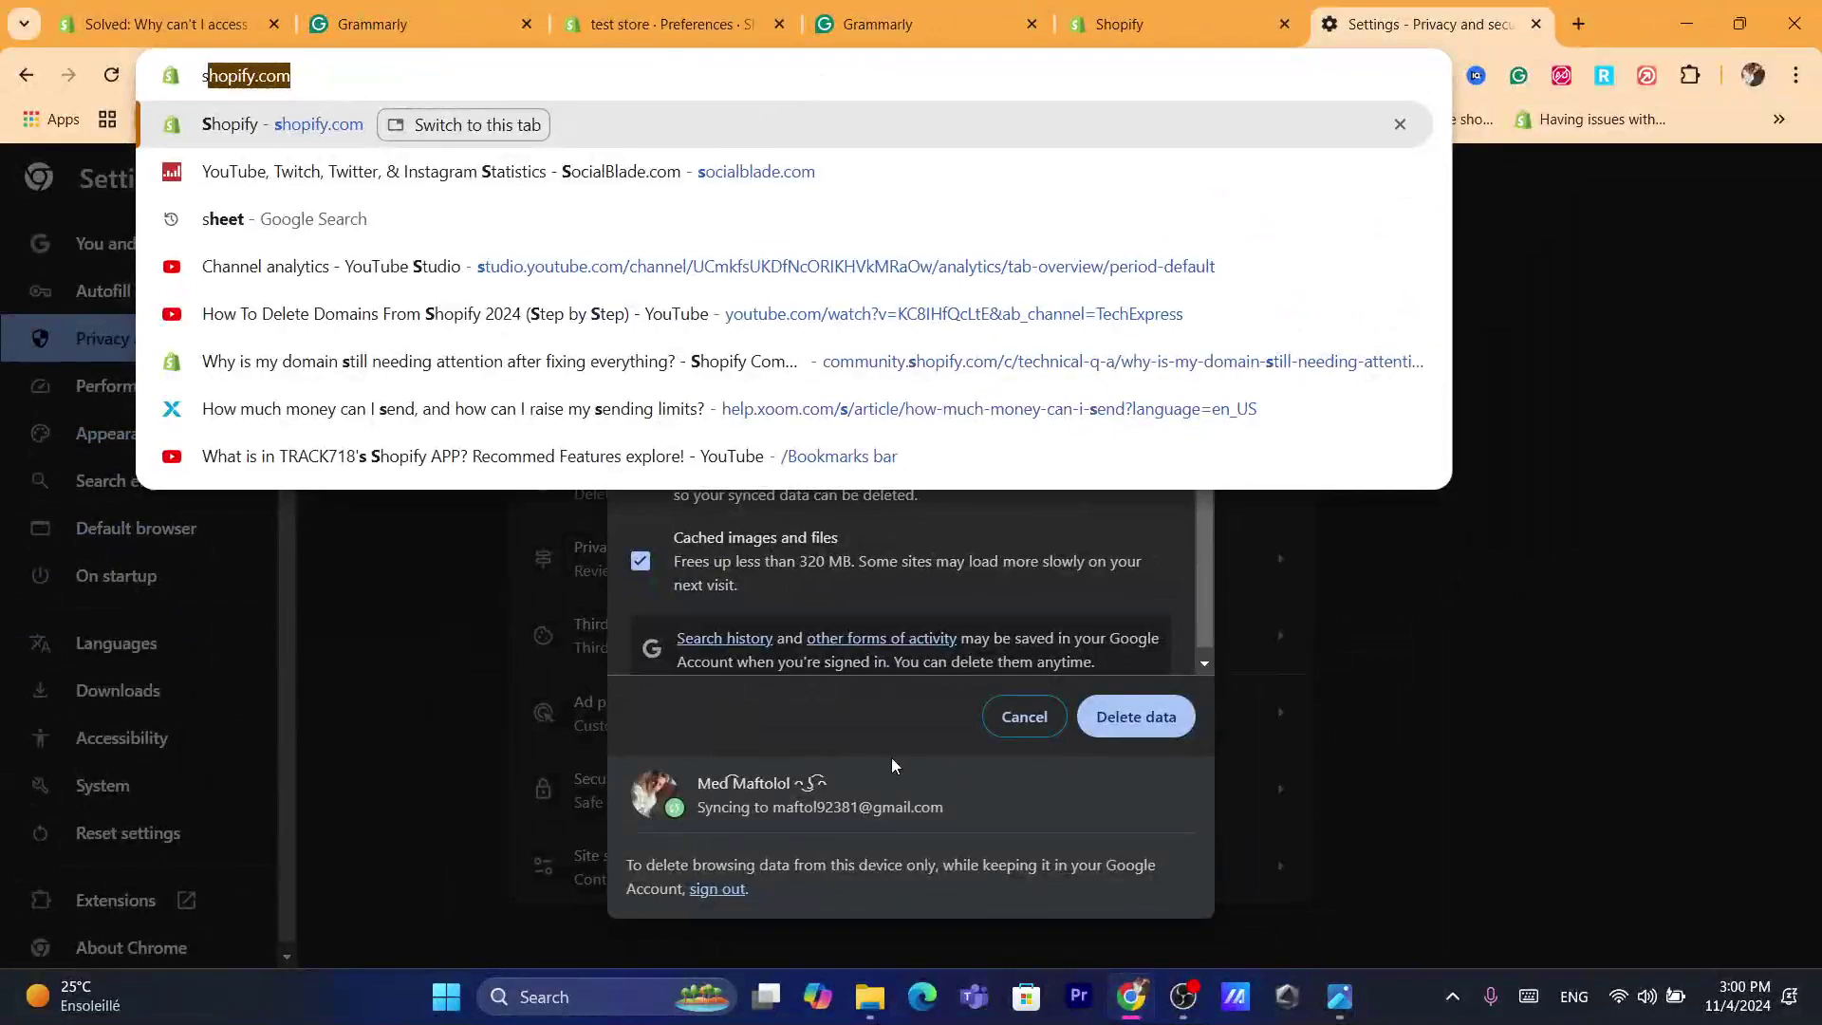
{"action": "left_click", "coordinate": [890, 757]}
{"action": "left_click", "coordinate": [849, 327]}
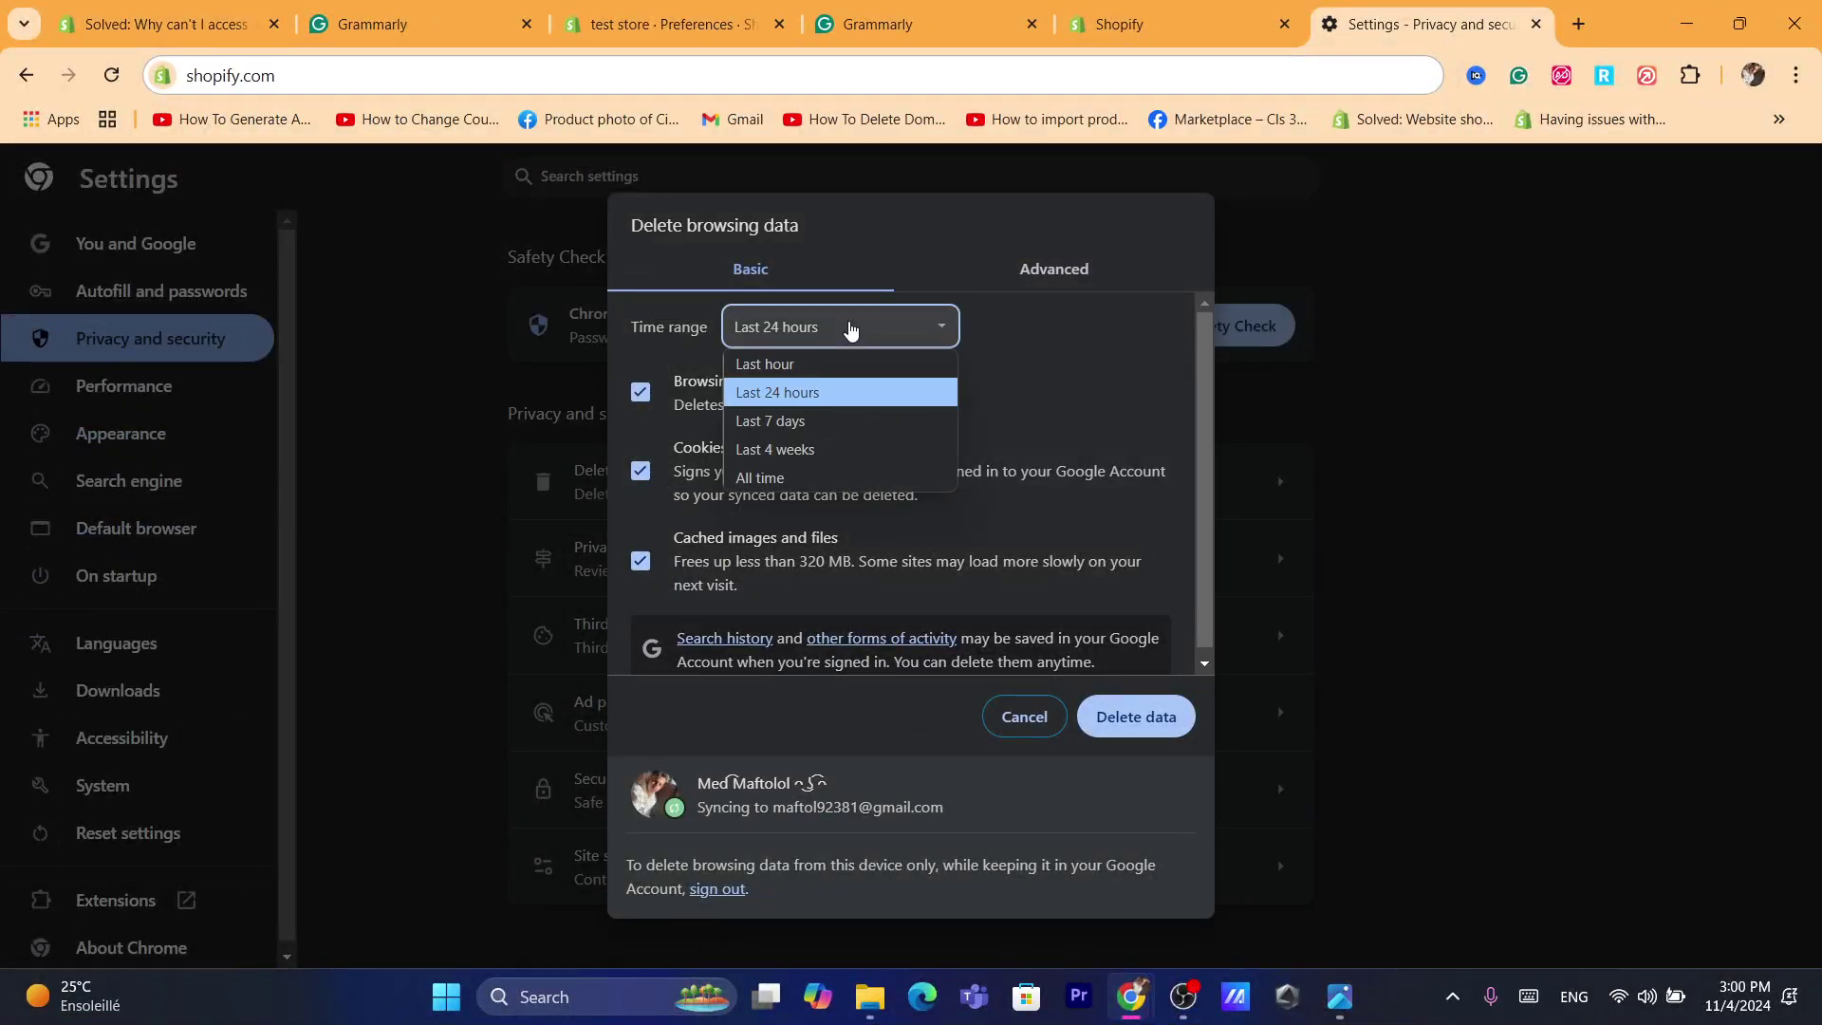
{"action": "left_click", "coordinate": [774, 430]}
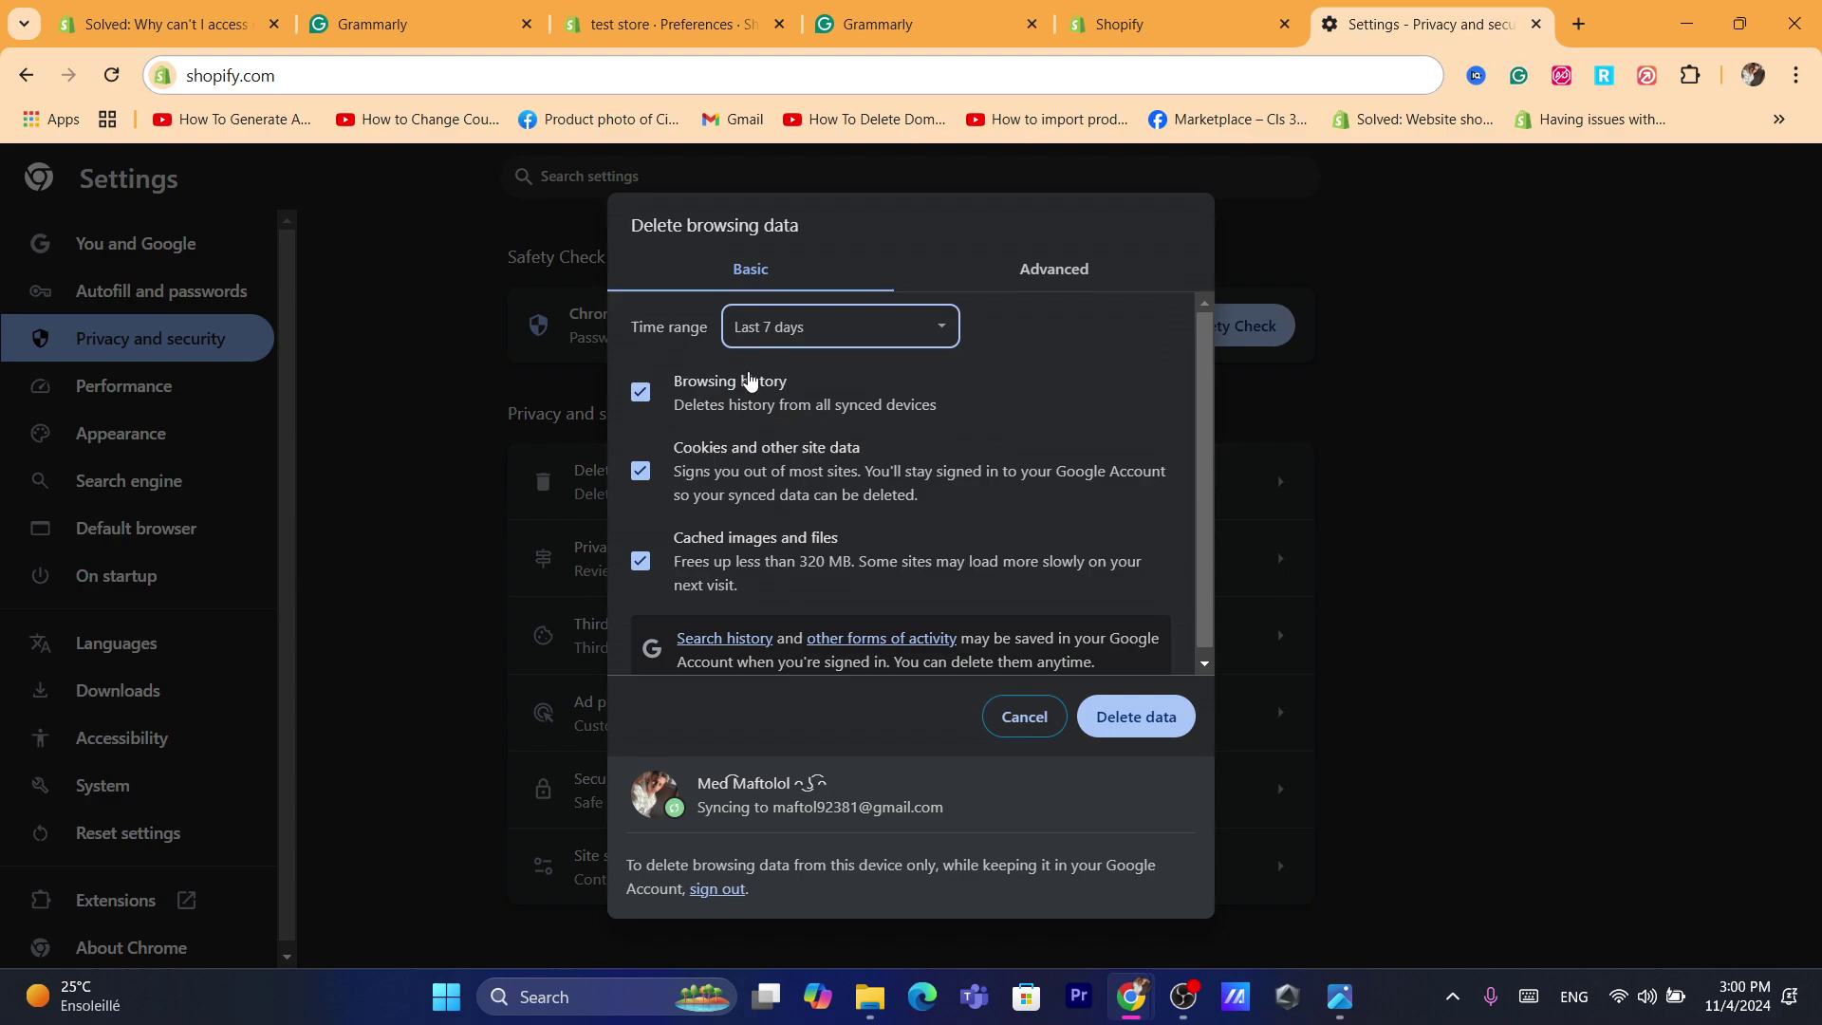
{"action": "left_click", "coordinate": [648, 578]}
{"action": "left_click", "coordinate": [648, 579]}
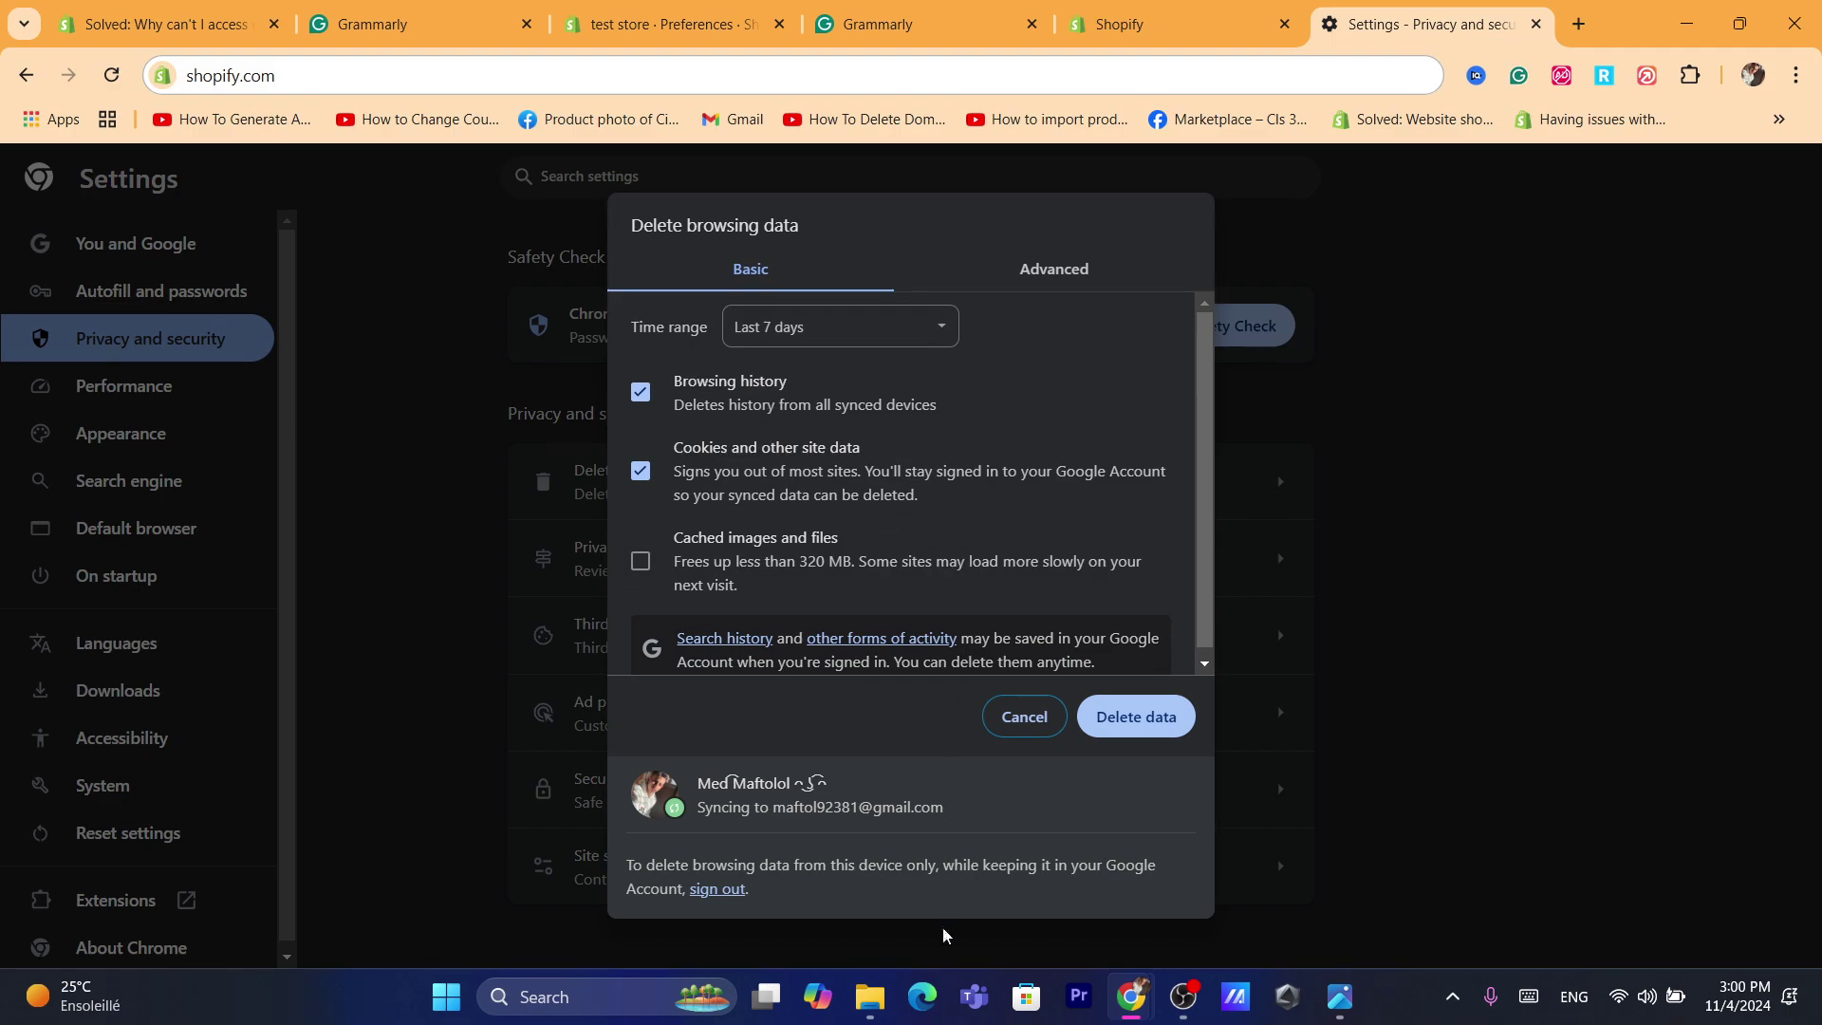
{"action": "left_click", "coordinate": [922, 998]}
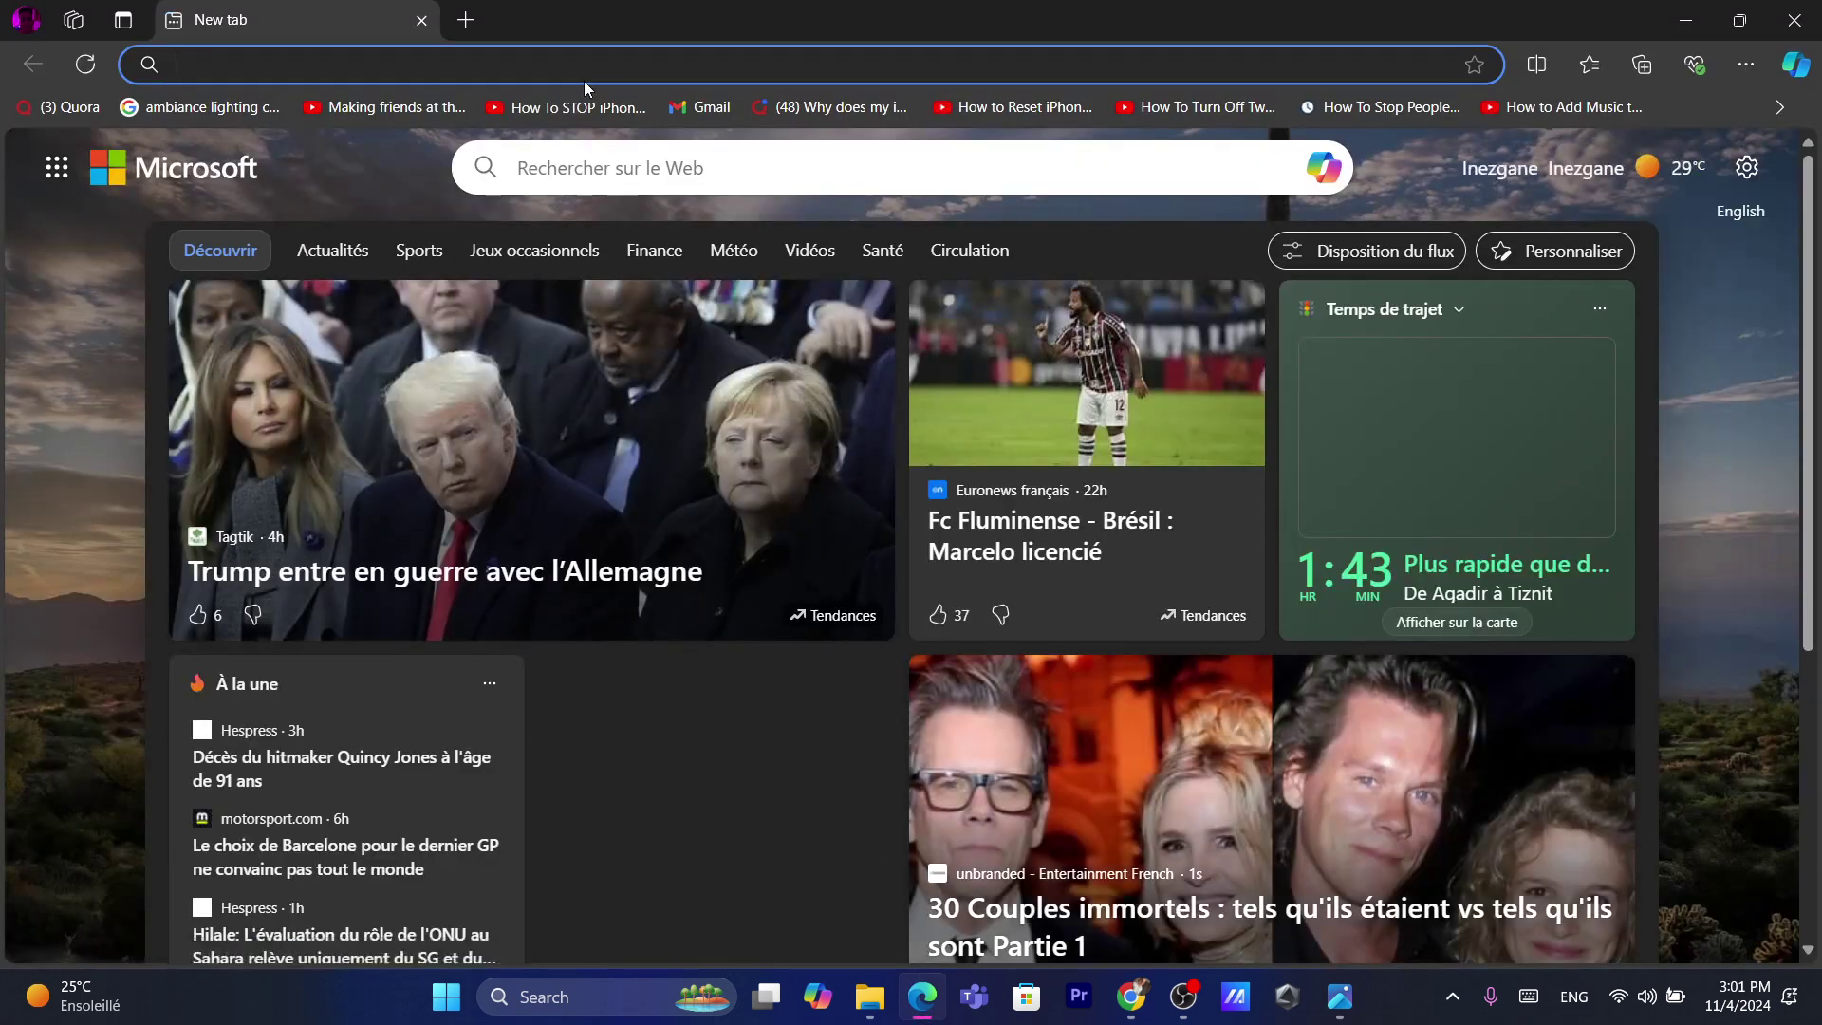
{"action": "left_click", "coordinate": [305, 63]}
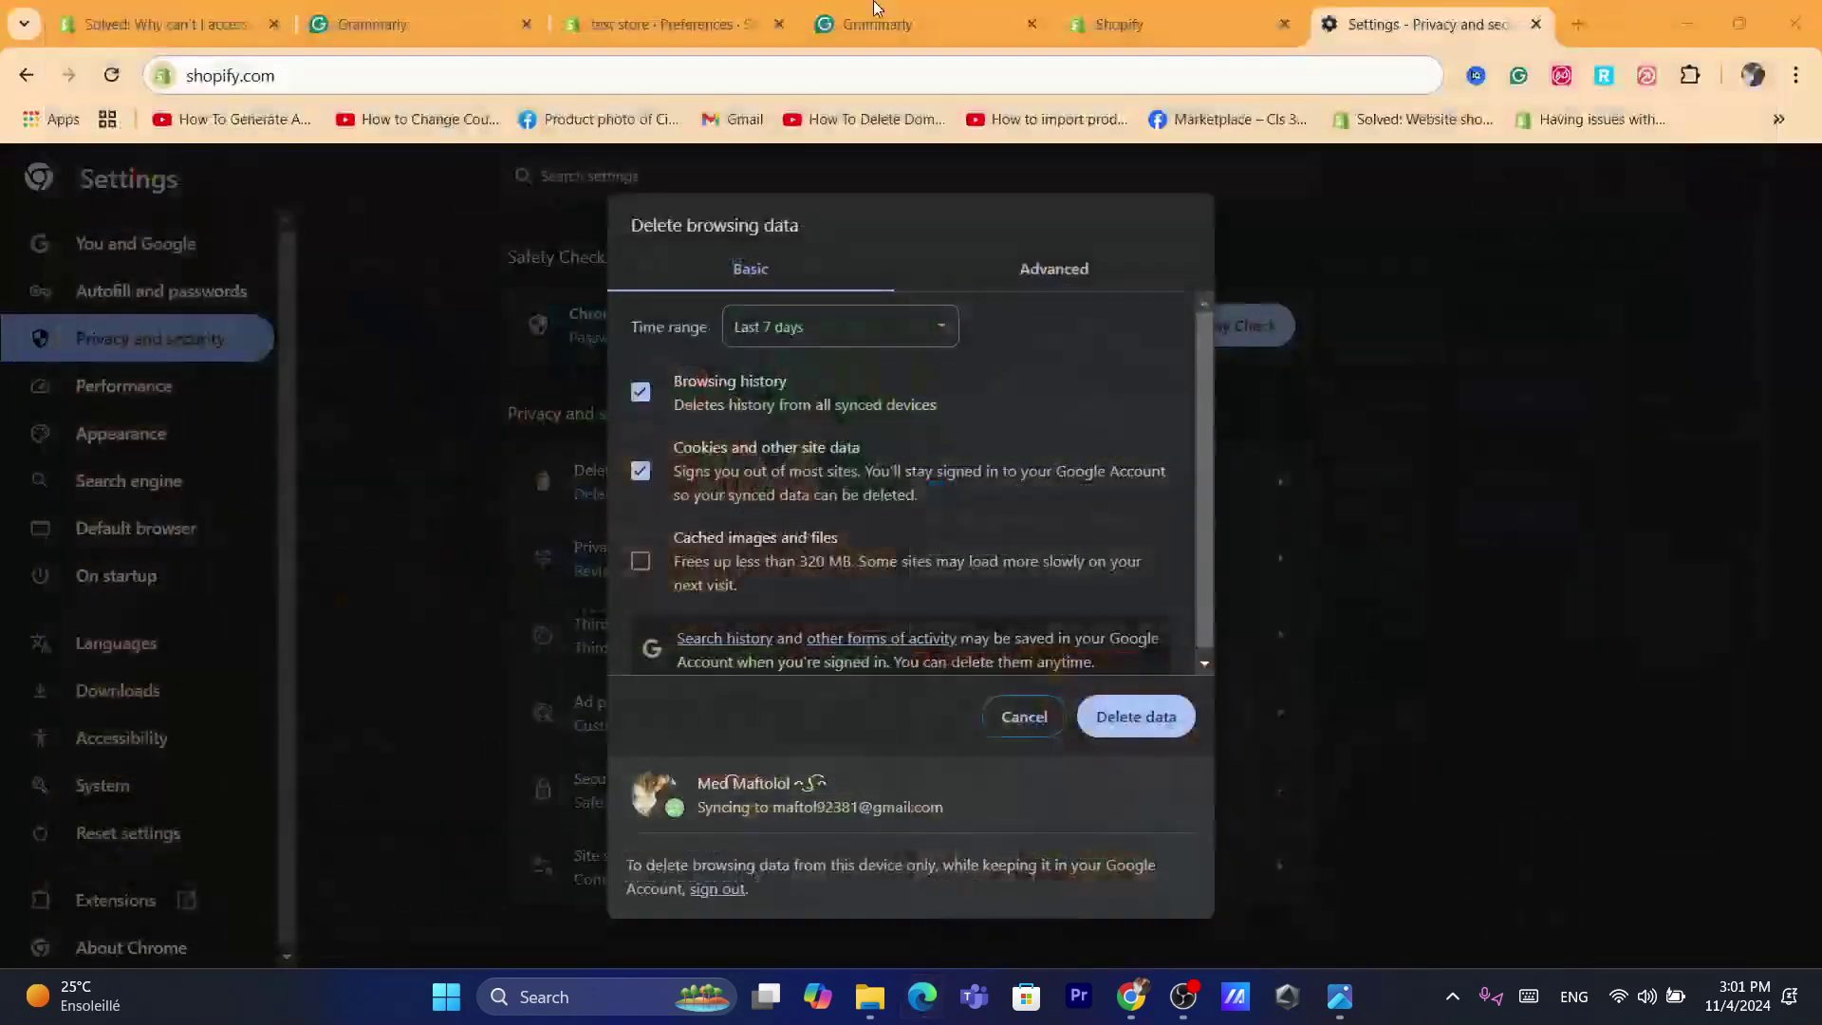
Step: Open a new tab and start entering 'sh', autocompleting to shopify.com
{"action": "key", "text": "alt+Tab"}
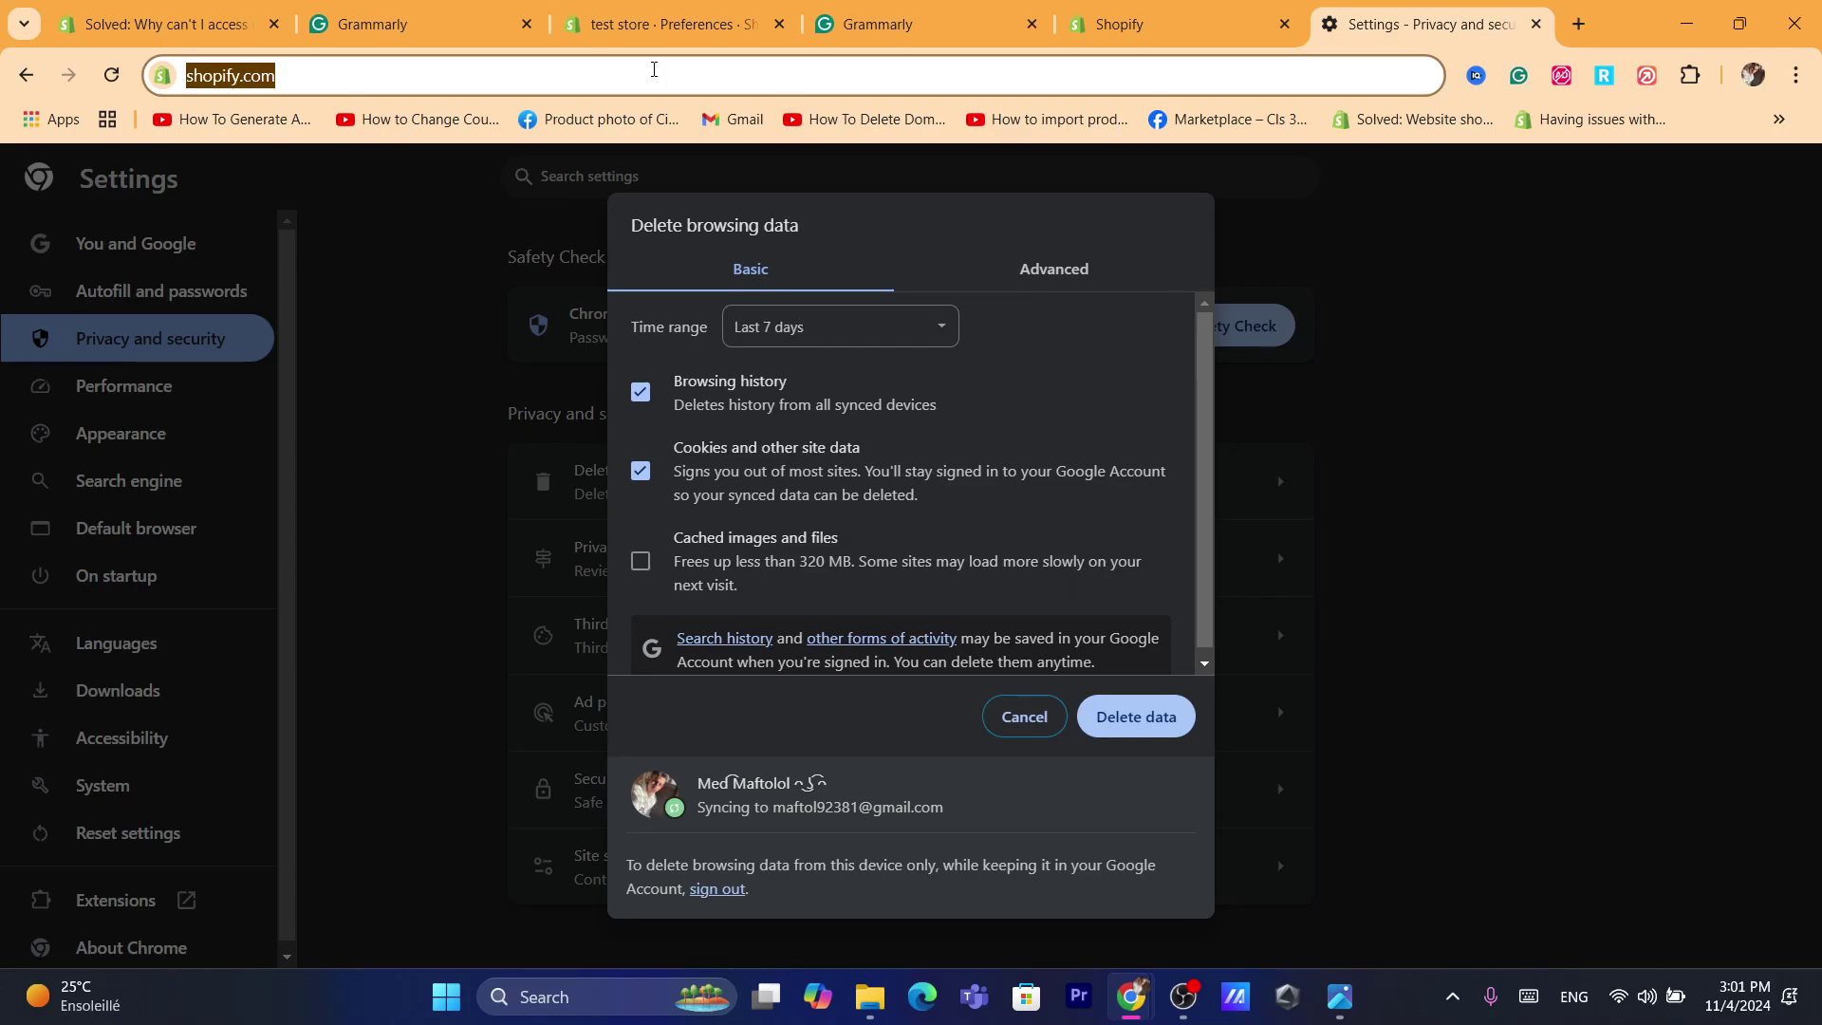
{"action": "left_click", "coordinate": [1572, 13]}
{"action": "type", "text": "sh"}
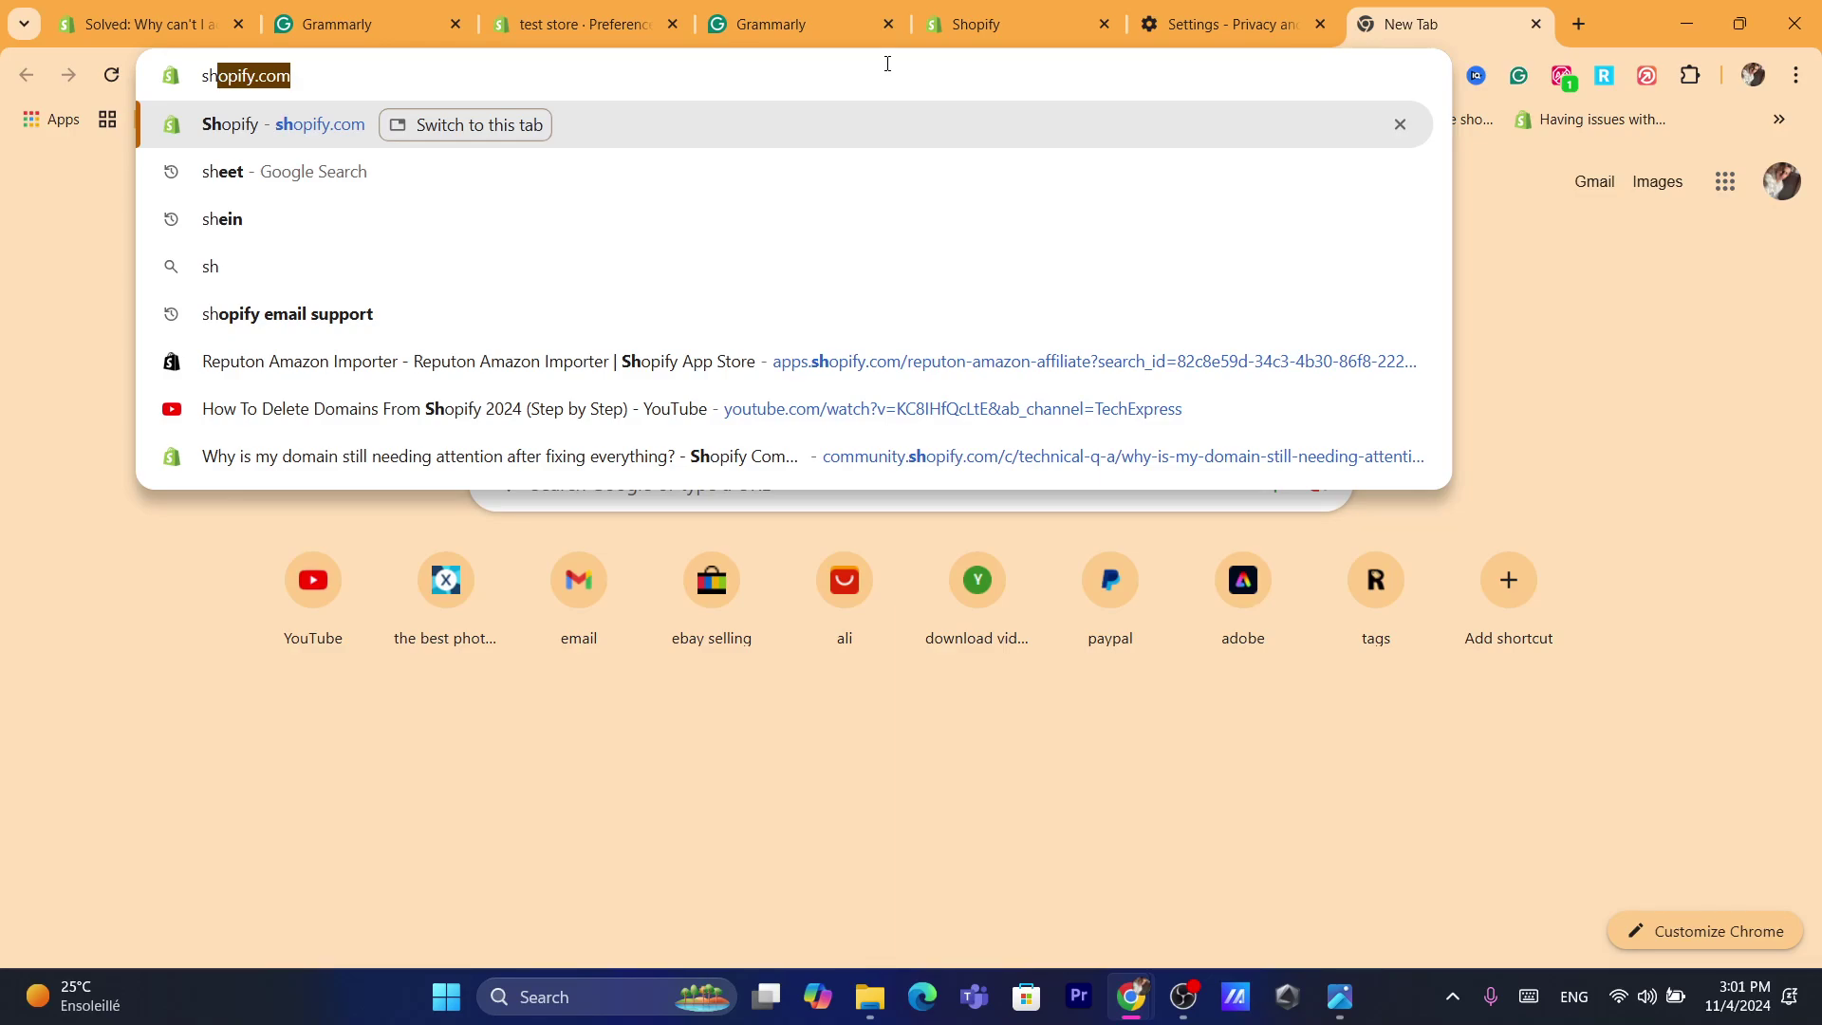
Step: Replace the suggested address and search Google for 'shopify contact support'
{"action": "key", "text": "ctrl+a"}
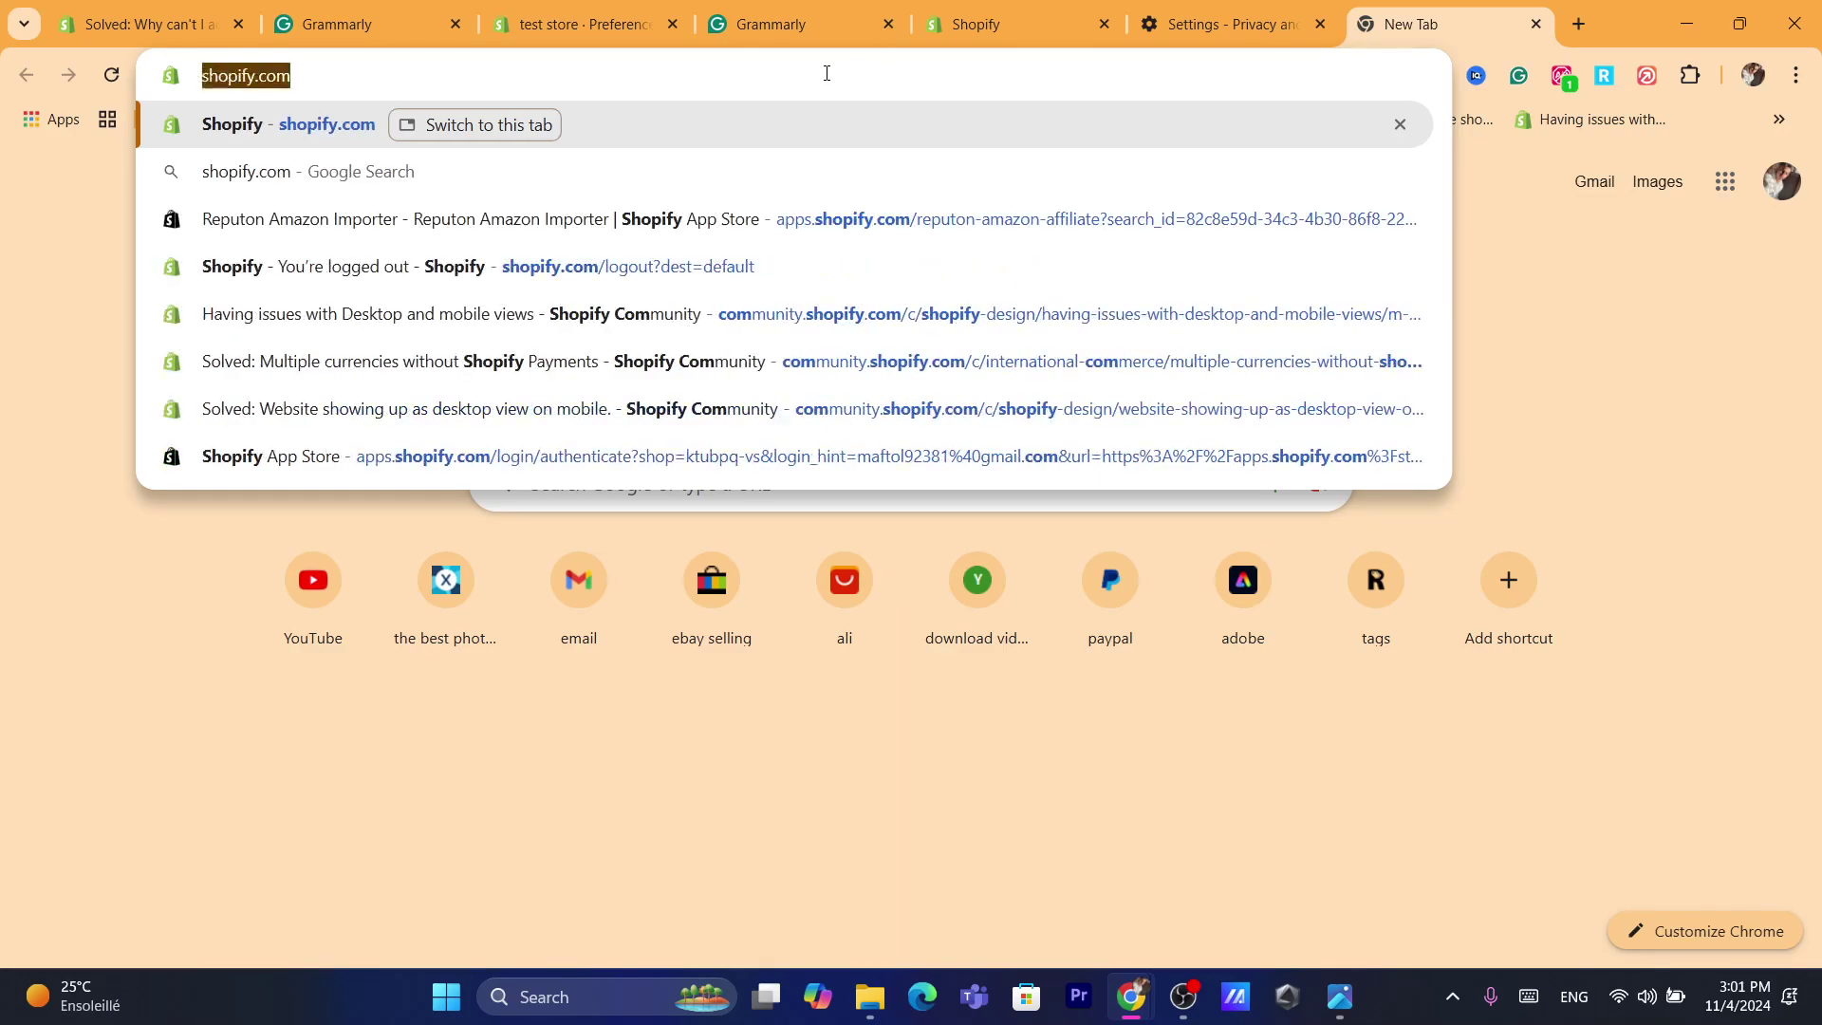
{"action": "key", "text": "BackSpace"}
{"action": "type", "text": "shopify "}
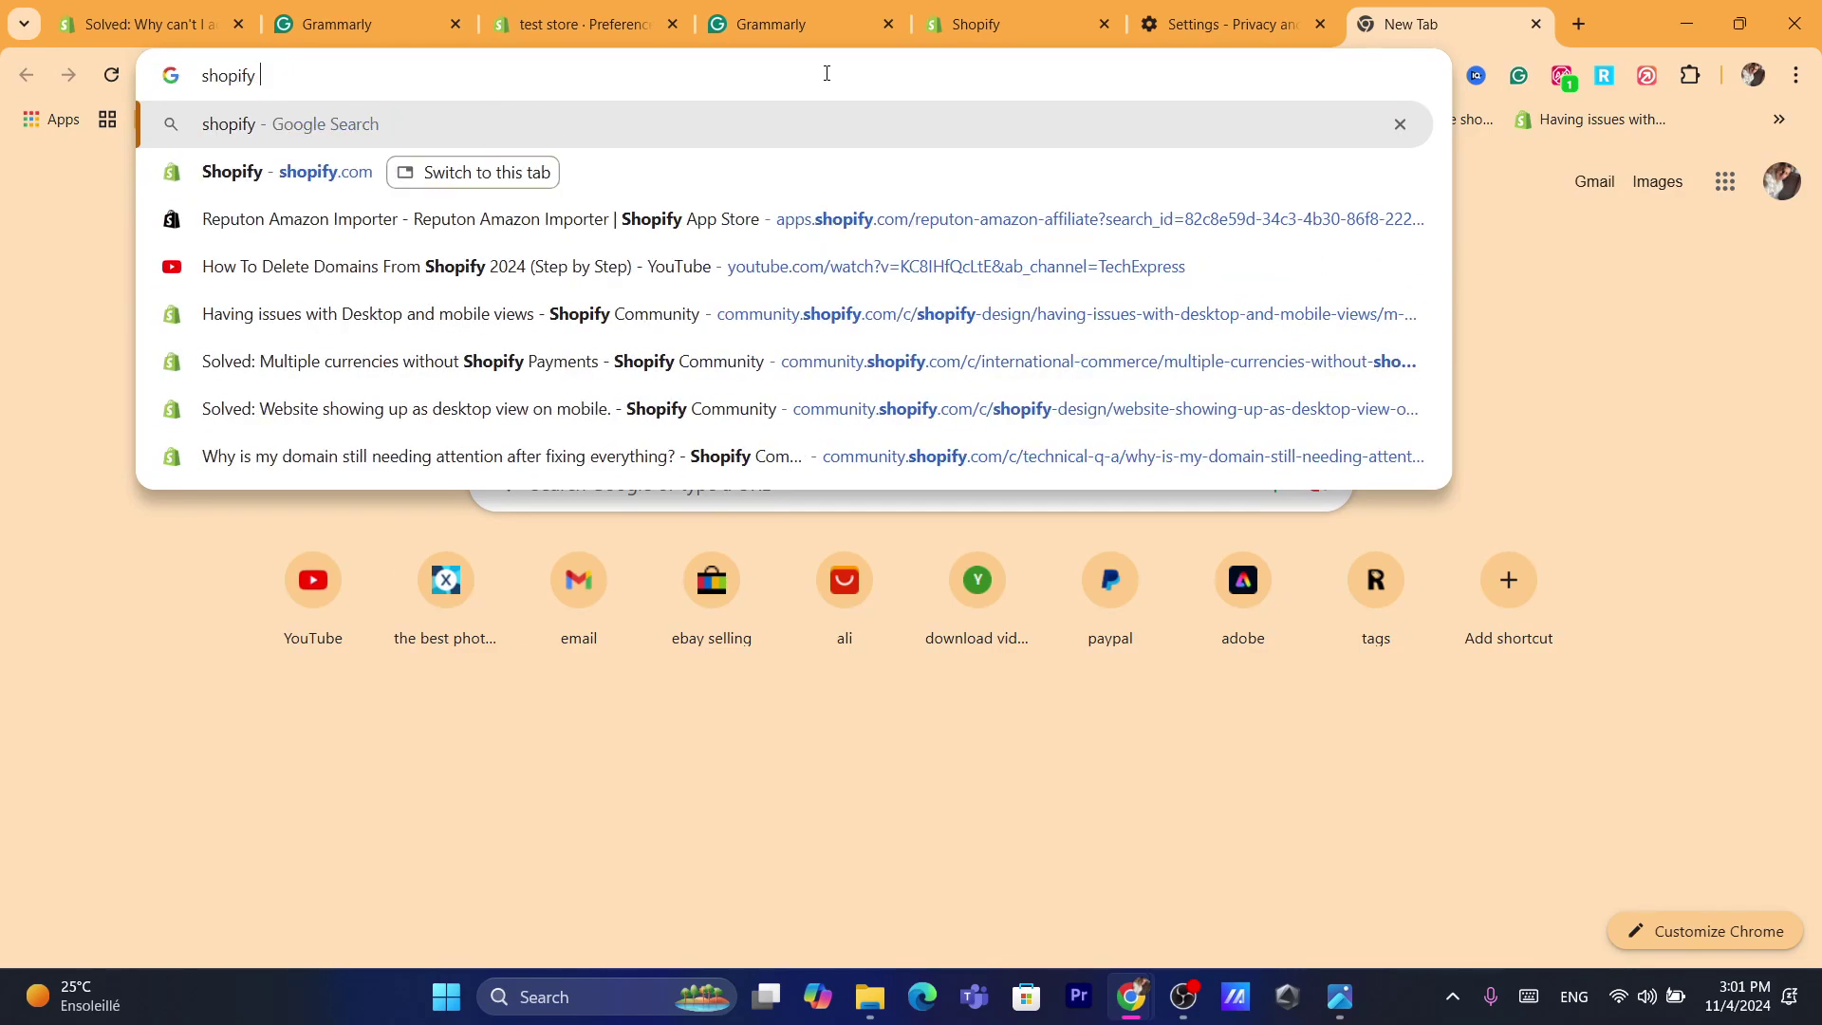
{"action": "type", "text": "con"}
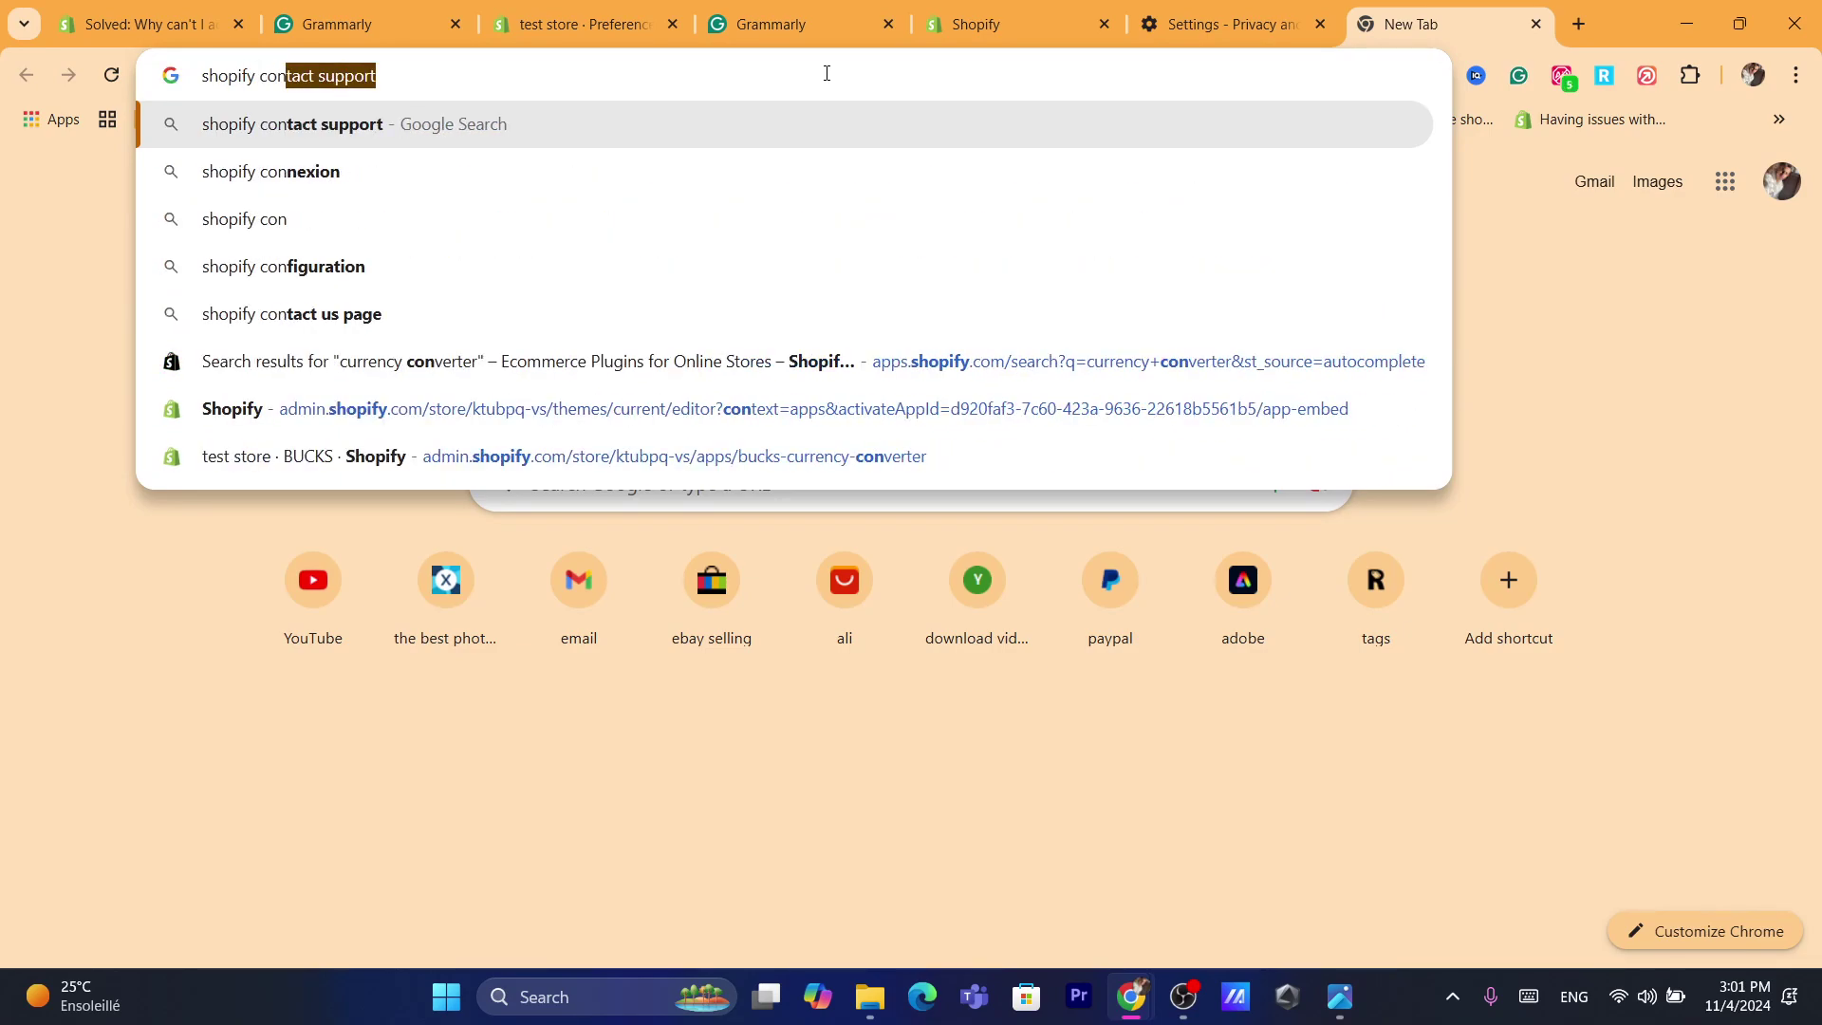
{"action": "key", "text": "Return"}
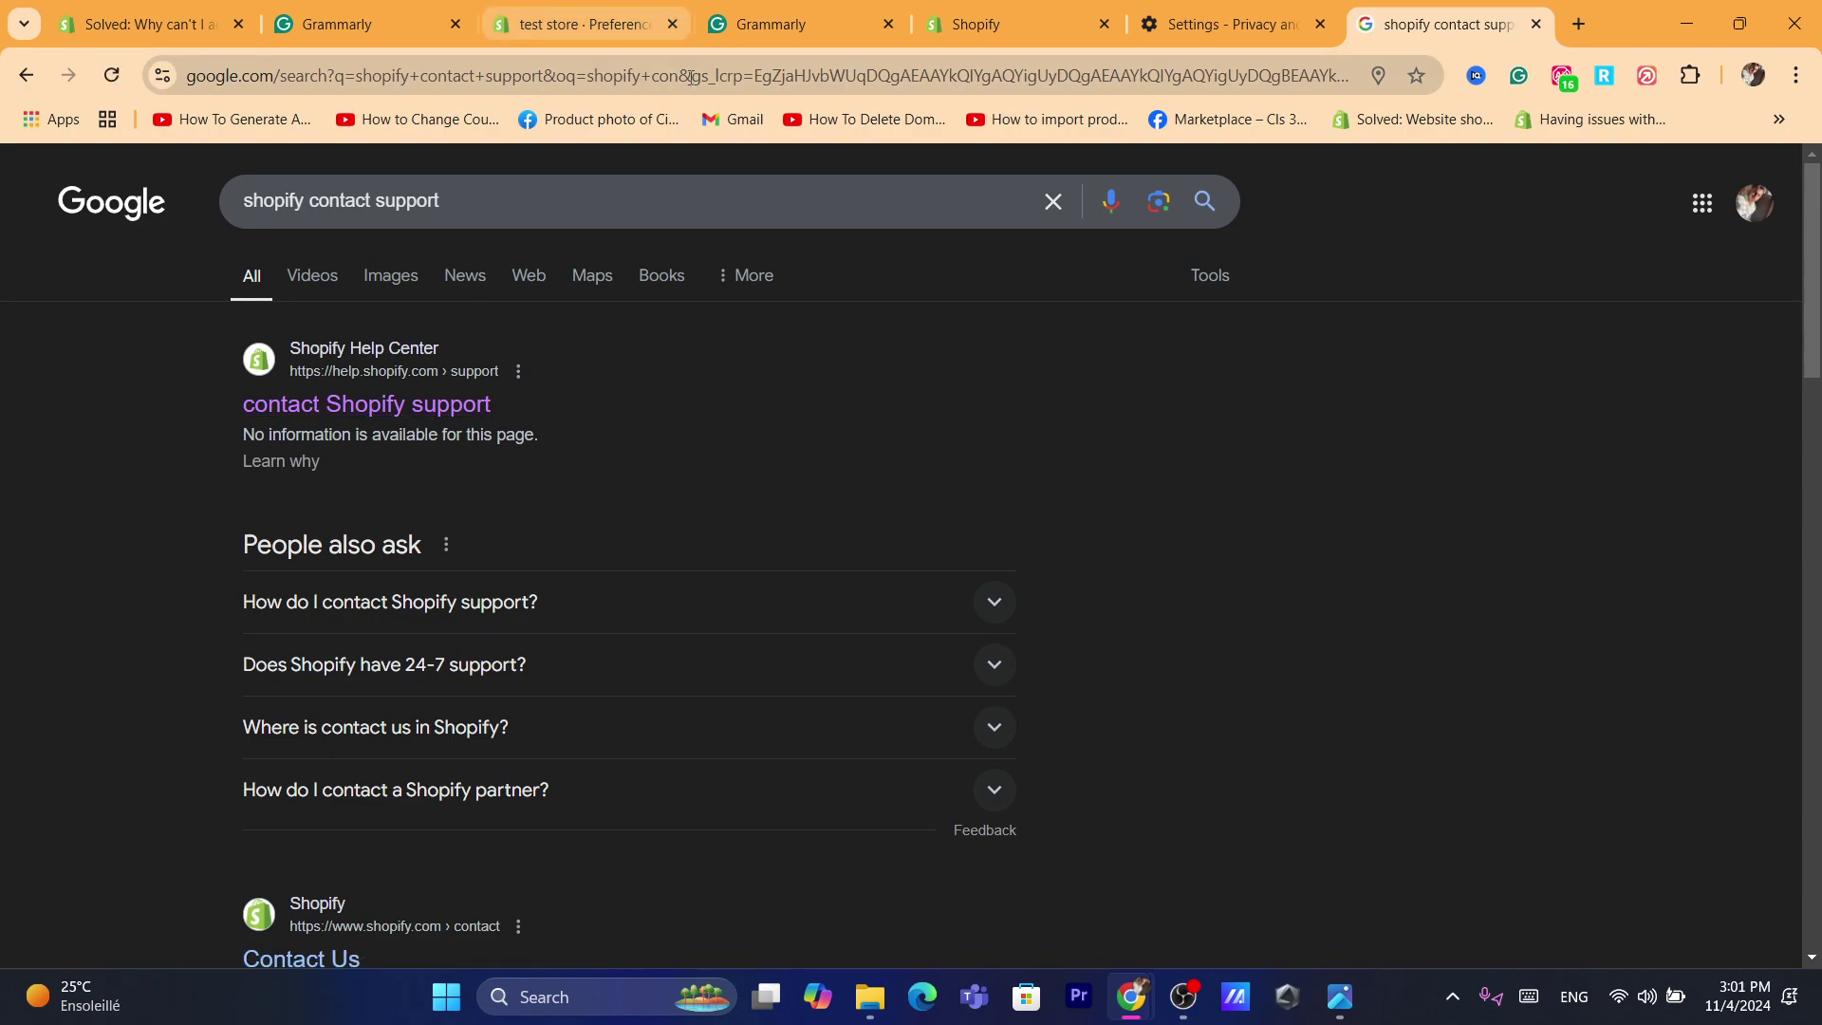
{"action": "left_click", "coordinate": [690, 76]}
{"action": "type", "text": "s"}
{"action": "left_click", "coordinate": [42, 697]}
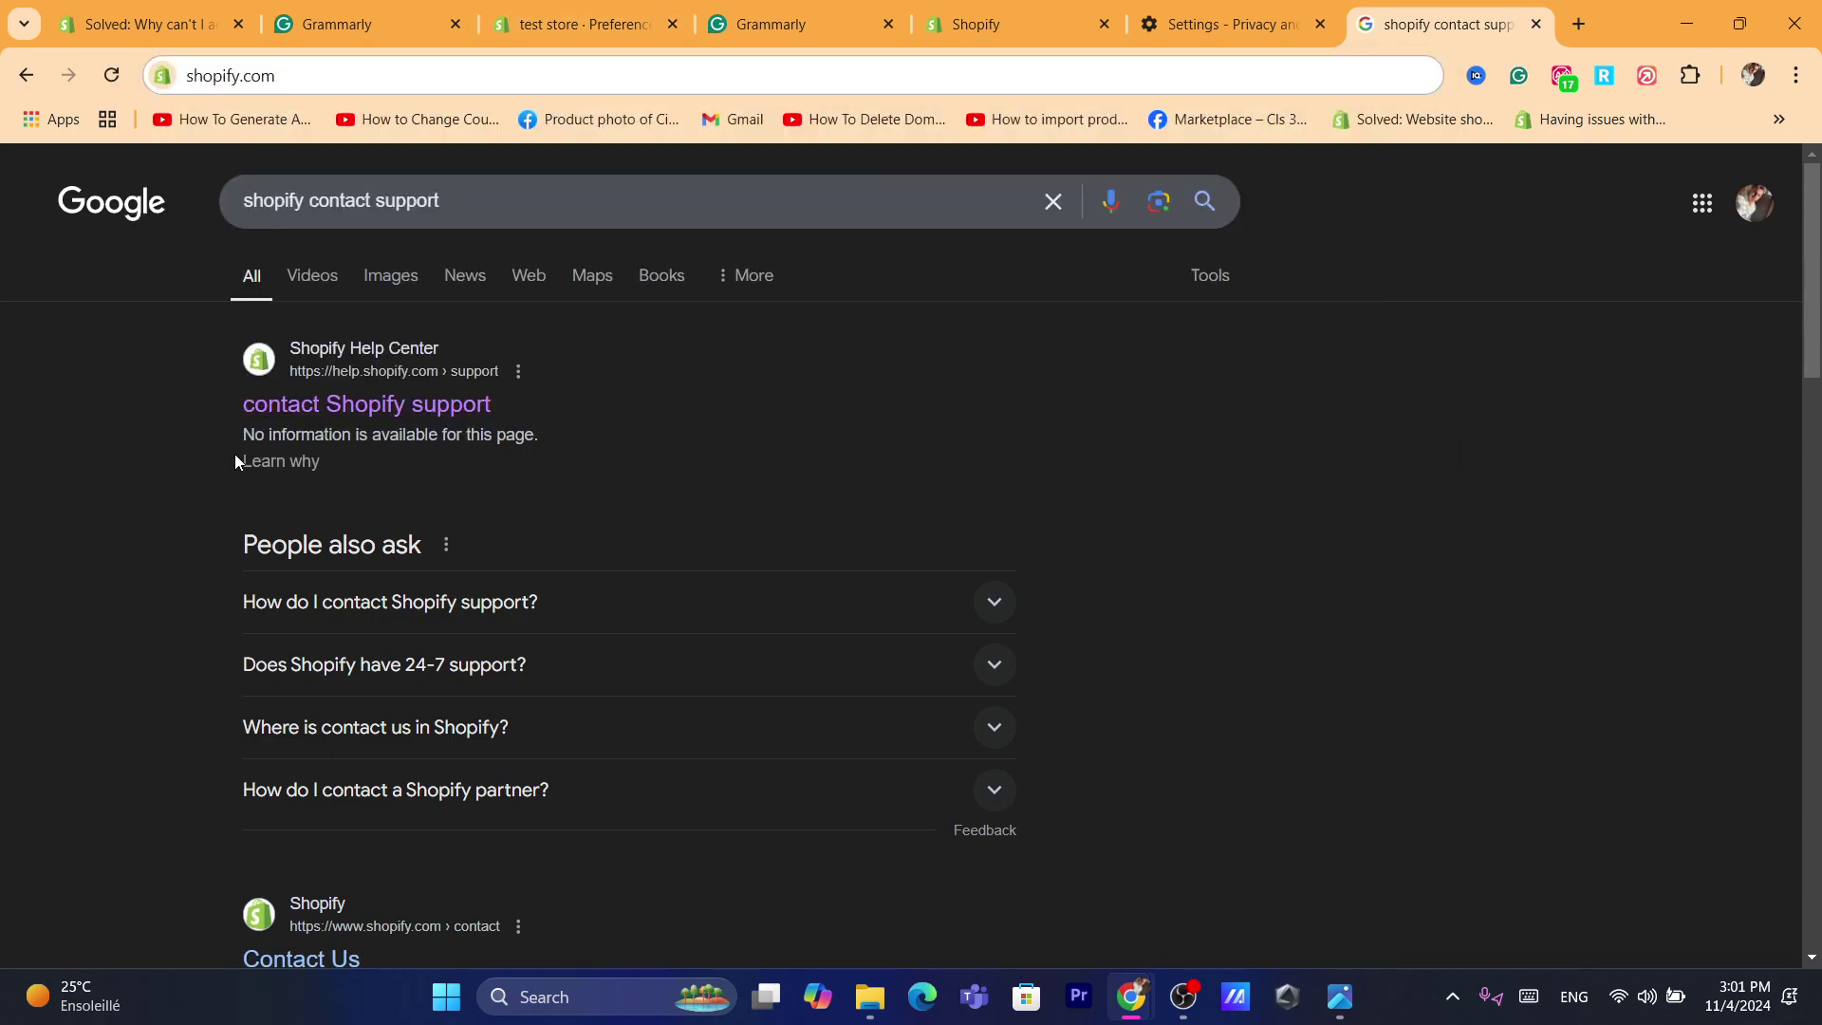
Step: Open the 'contact Shopify support' result and review the advisor's latest chat messages
{"action": "left_click", "coordinate": [325, 404]}
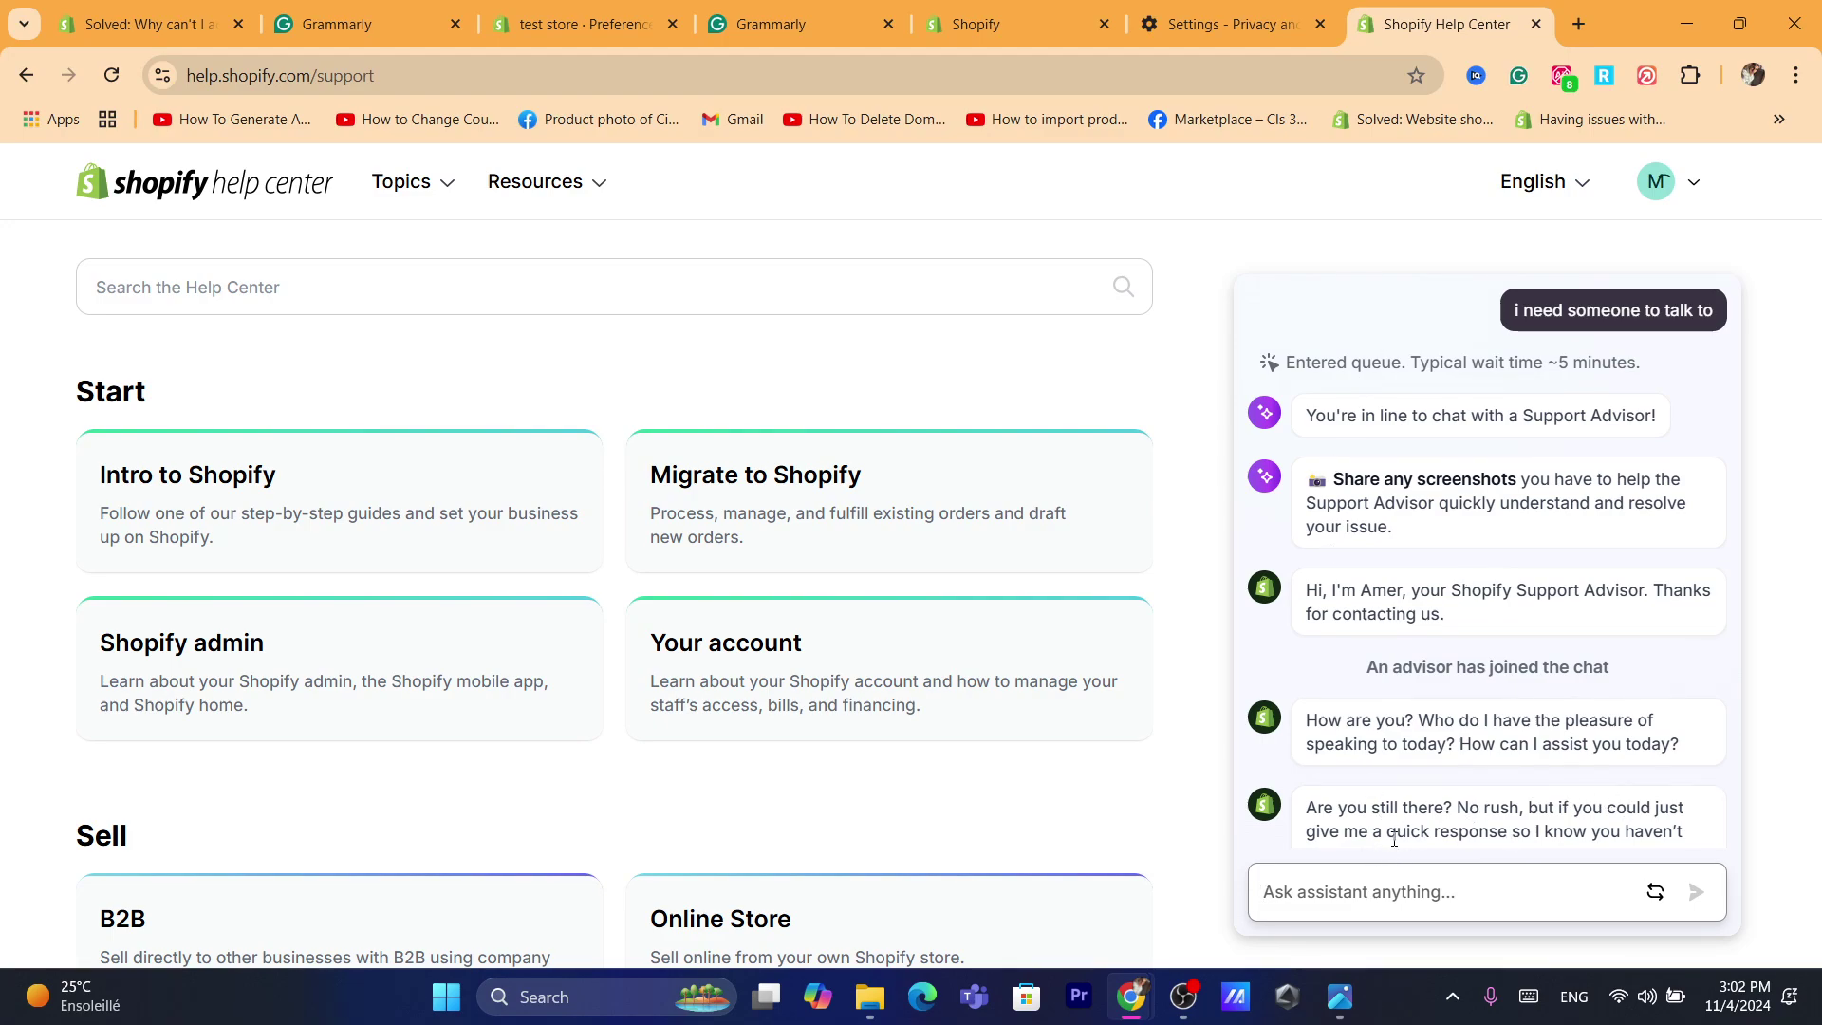
{"action": "triple_click", "coordinate": [1632, 834]}
{"action": "left_click", "coordinate": [1388, 753]}
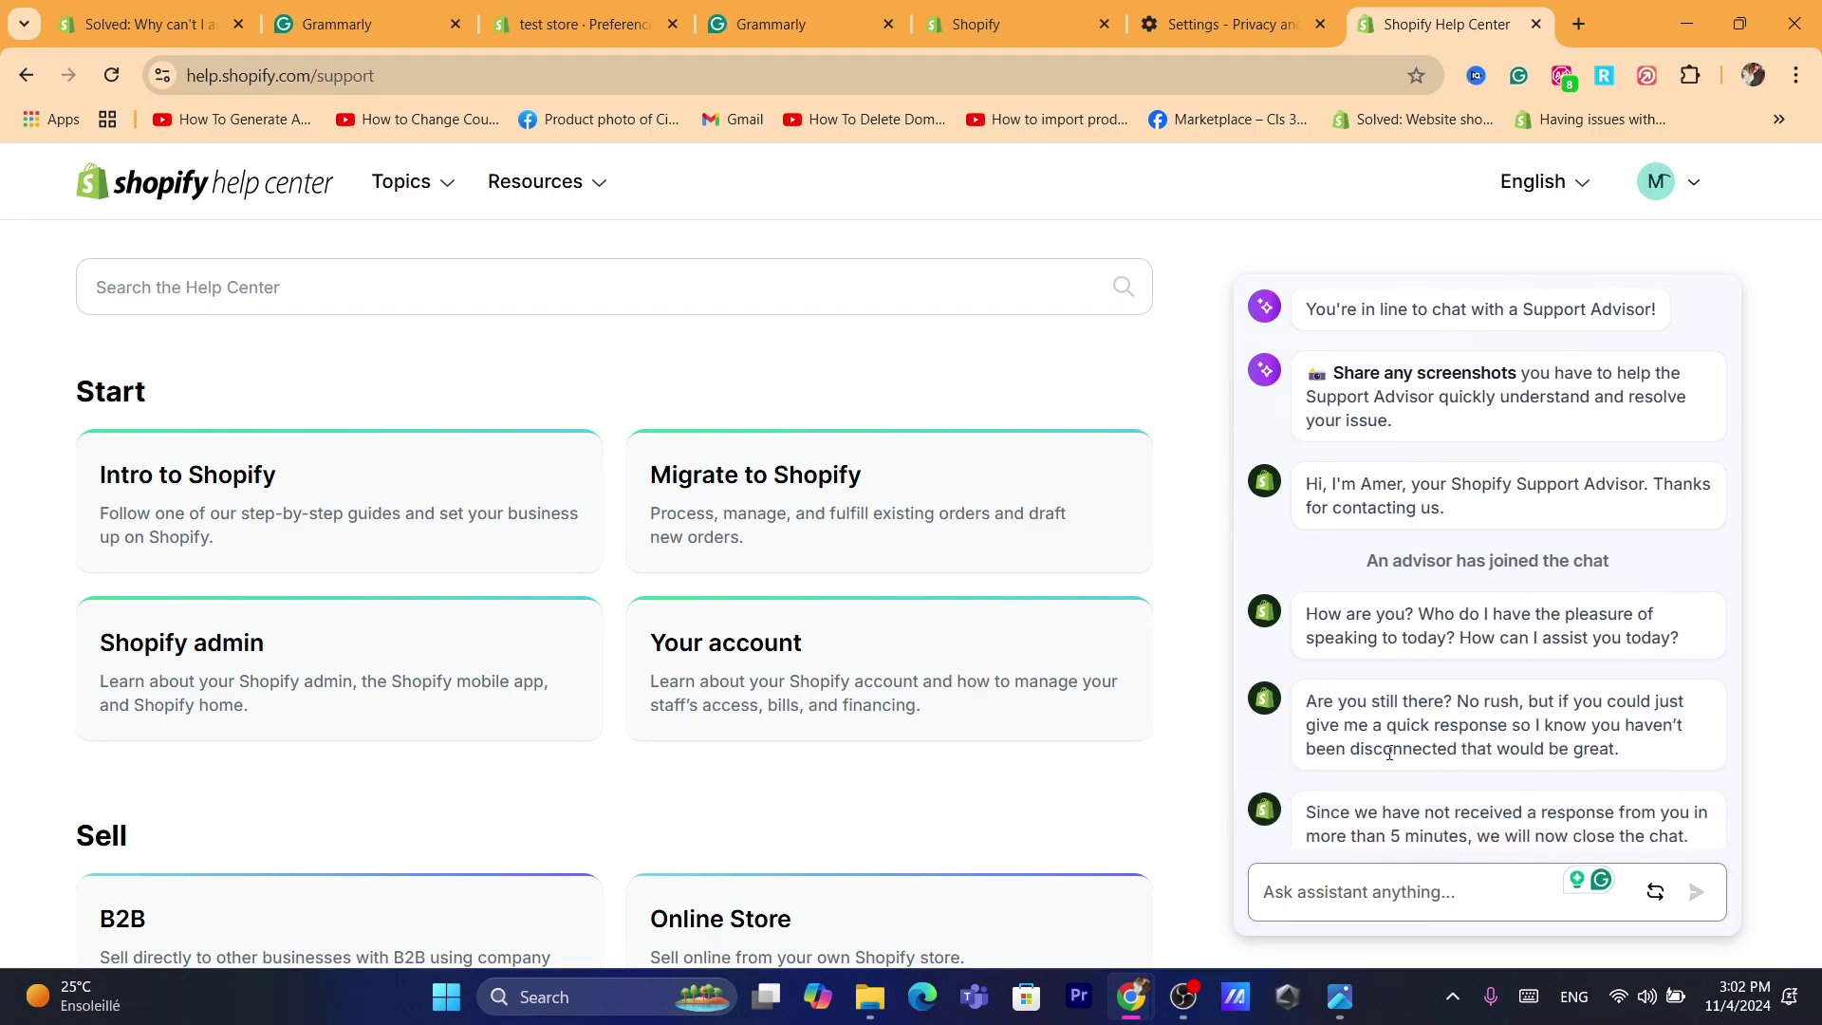